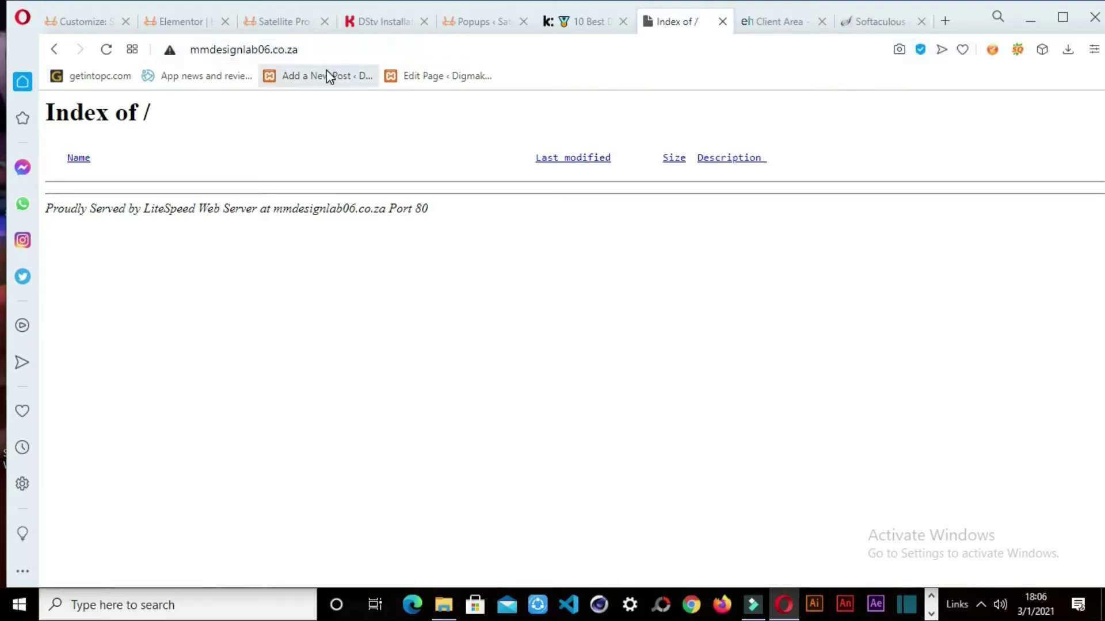
- Copy the mmdesignlab06.co.za address from Opera's address bar
drag(303, 50, 191, 47)
right_click(194, 48)
click(256, 110)
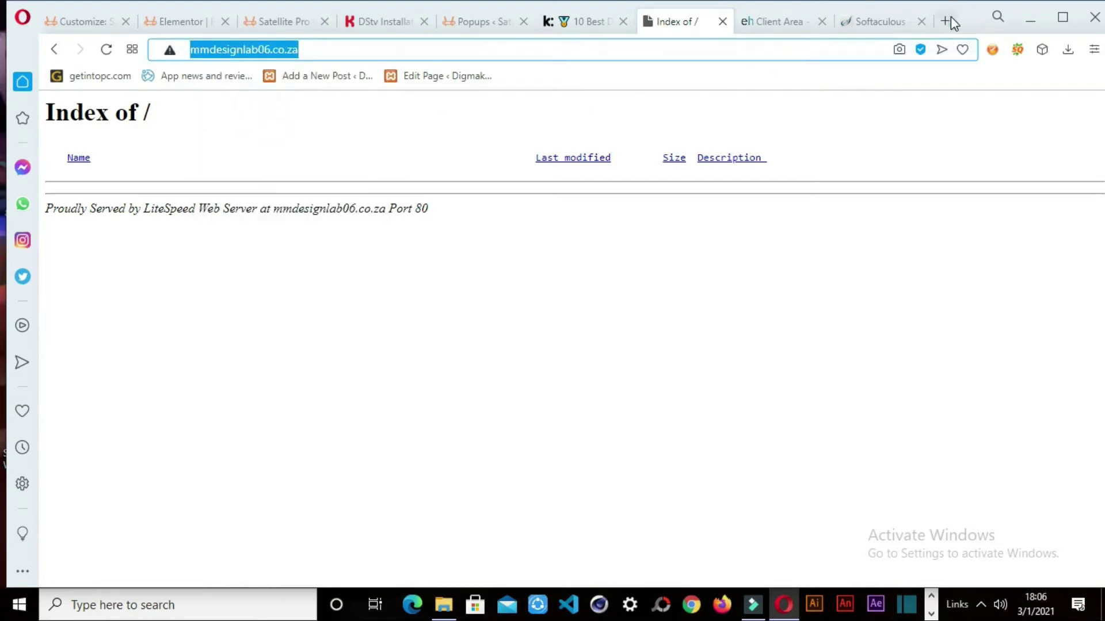
- Load the copied mmdesignlab06.co.za address in a new tab
key(ctrl+t)
right_click(335, 48)
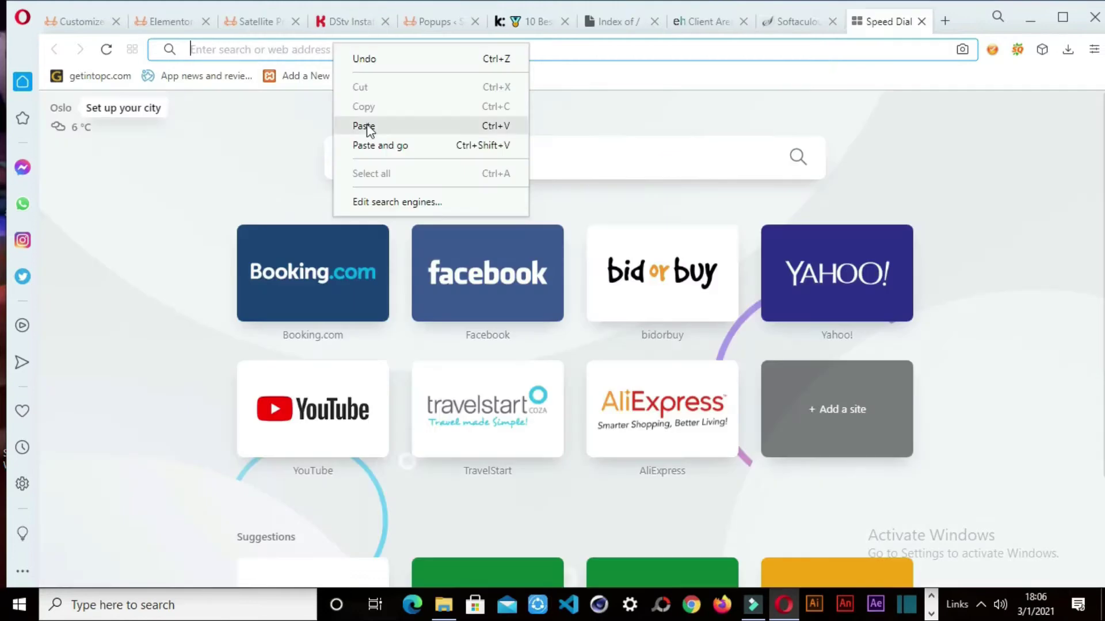
click(364, 123)
click(360, 92)
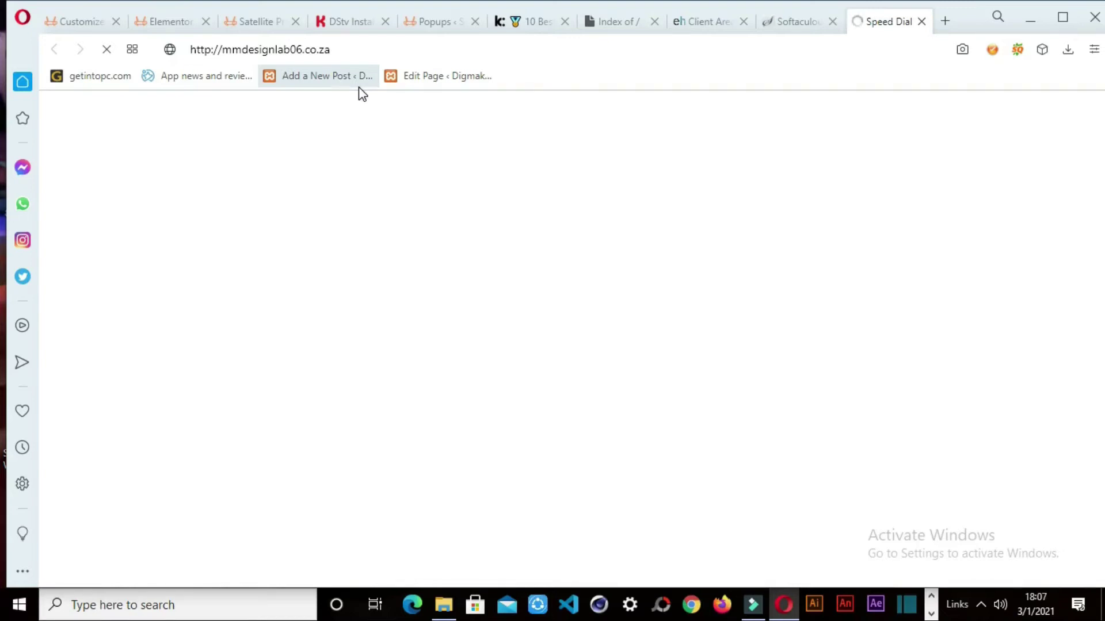
- Check the hosting client area and Softaculous tabs while the site tab finishes loading
click(695, 26)
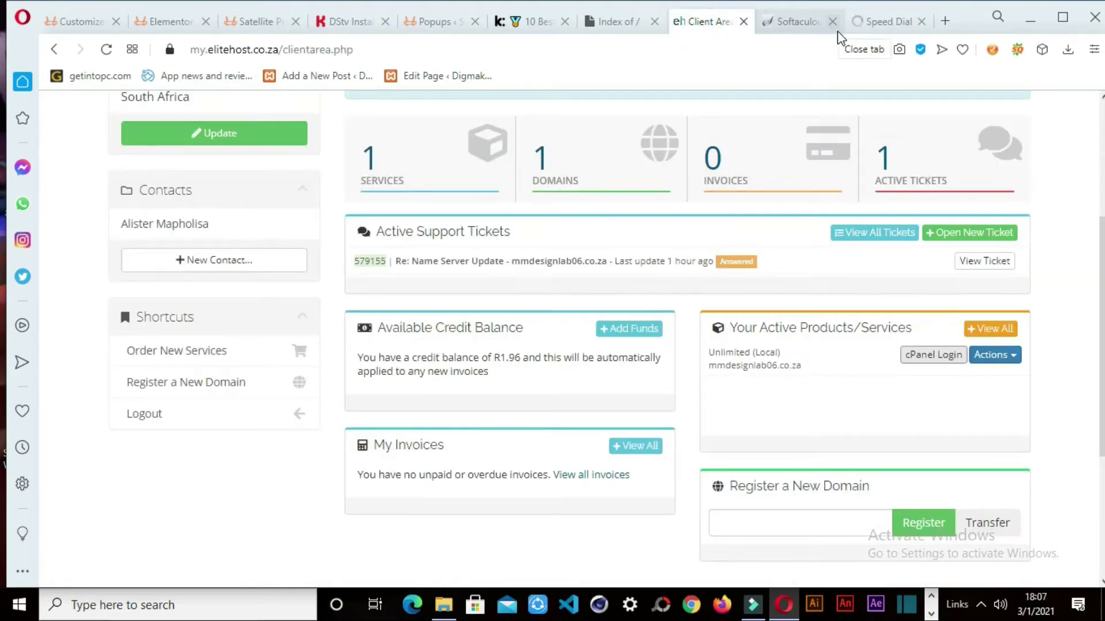
click(852, 35)
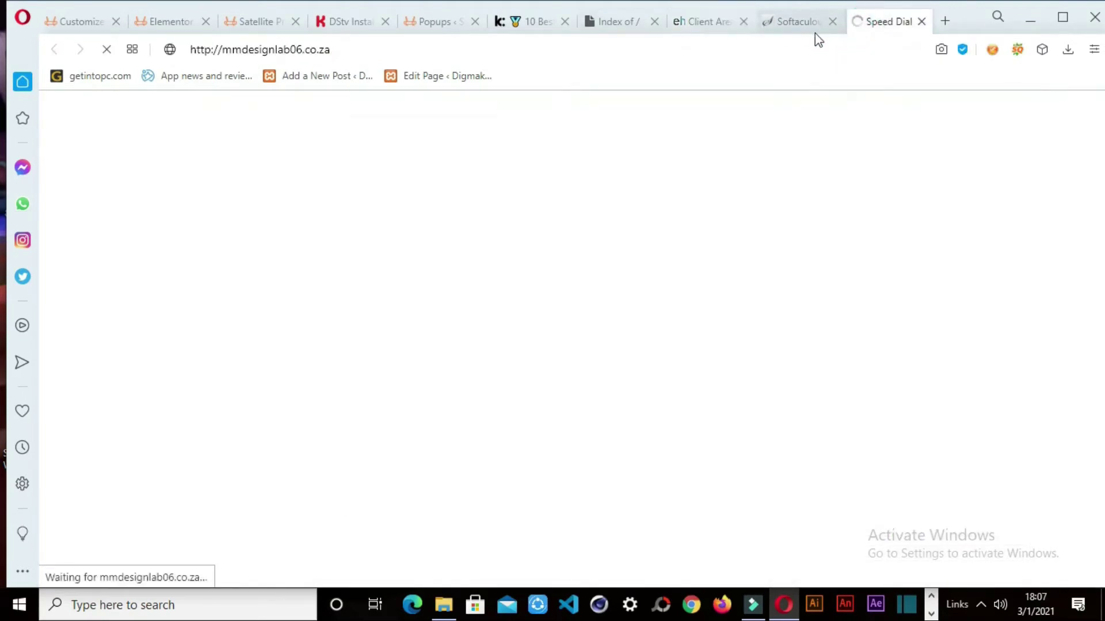
click(695, 22)
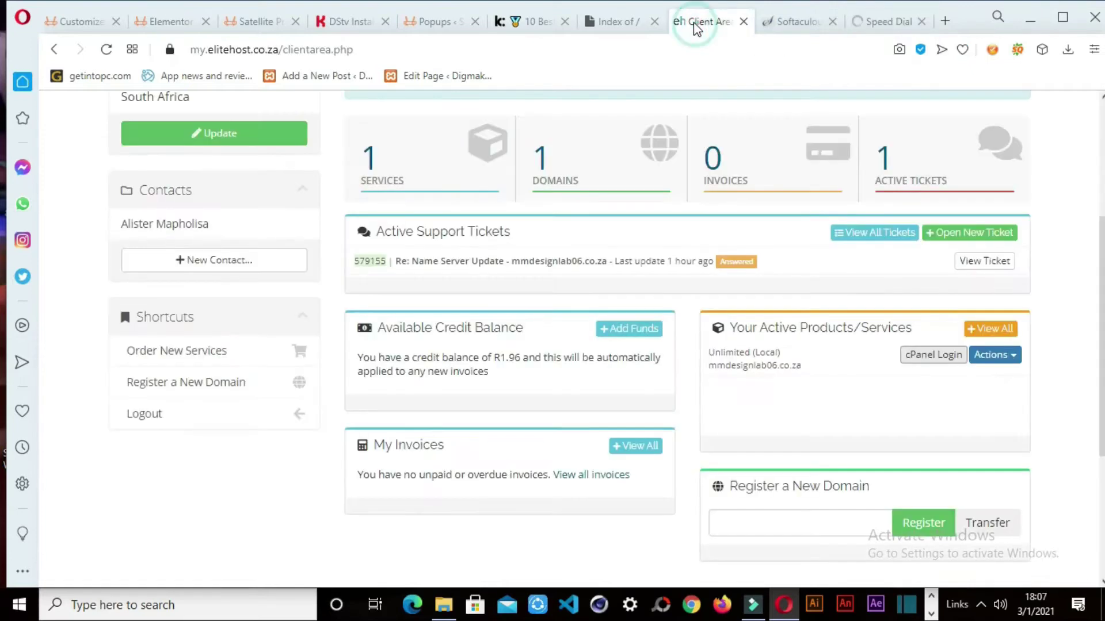
click(882, 26)
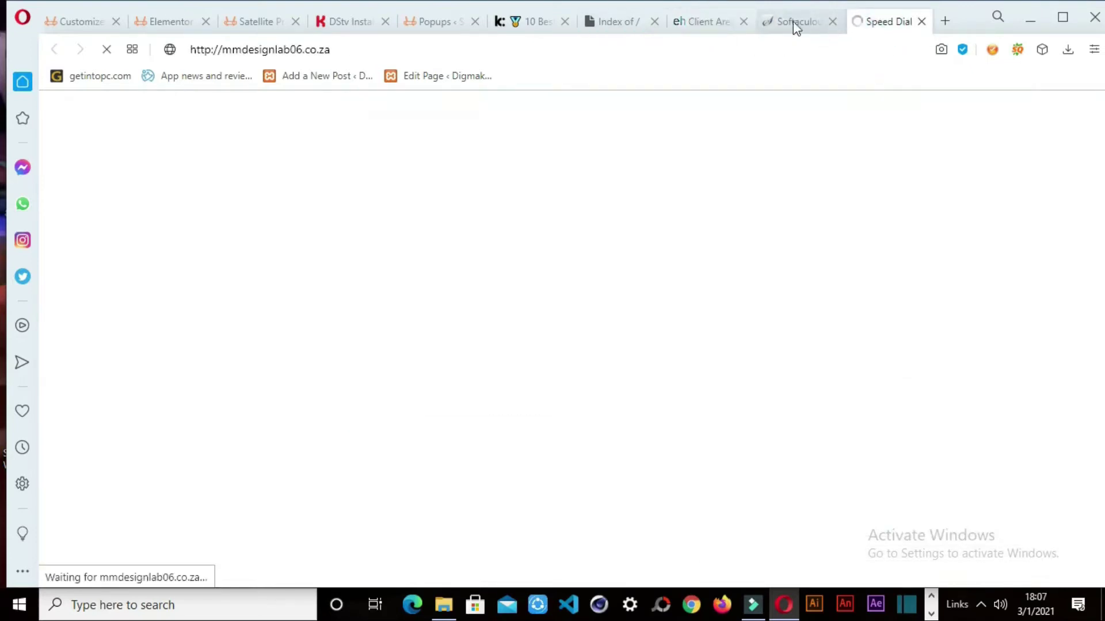
click(793, 23)
click(885, 22)
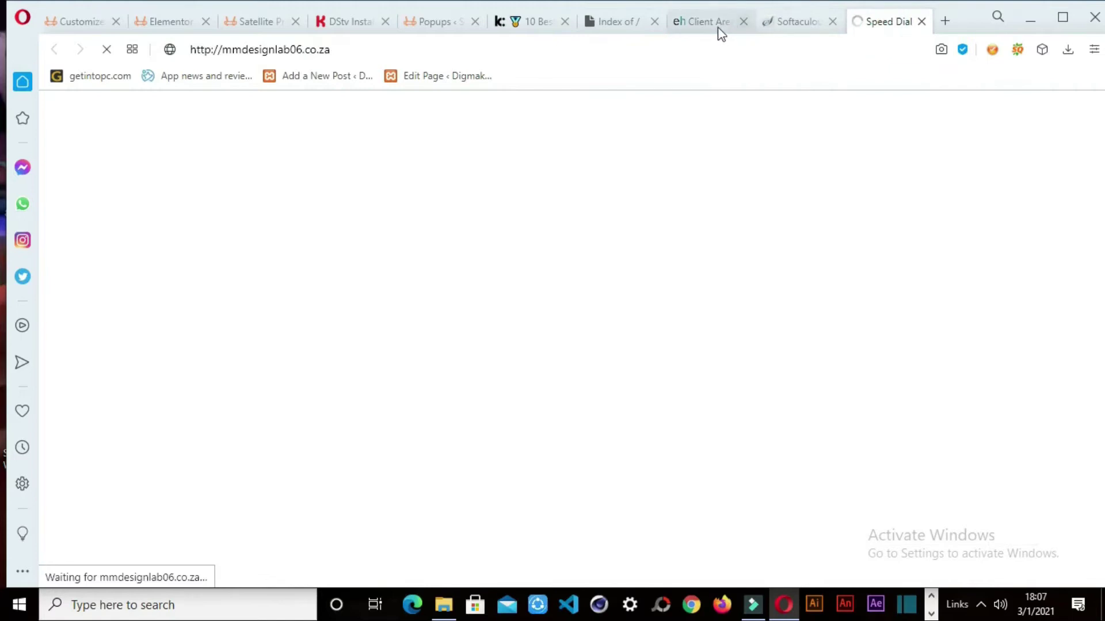
click(697, 26)
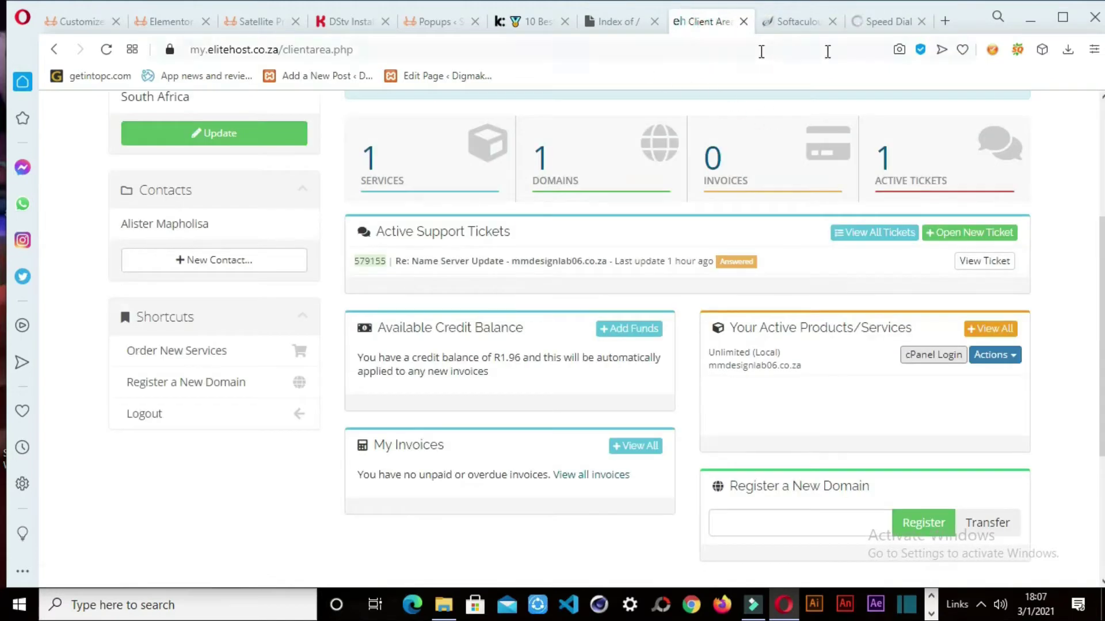
click(875, 25)
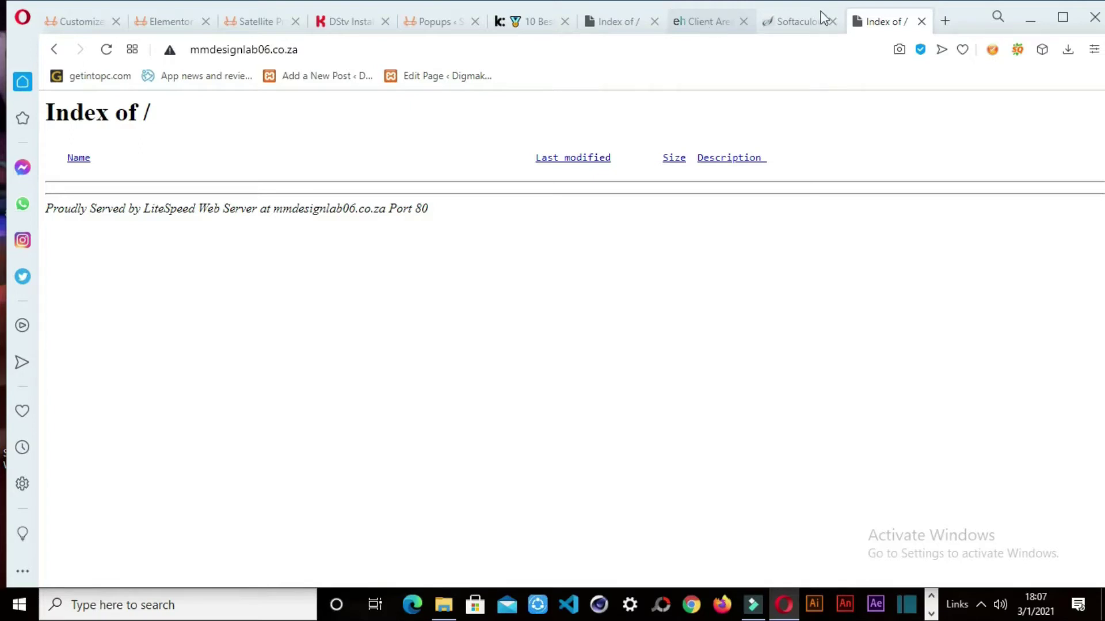
- Clear the default admin password on the Softaculous WordPress install form
click(793, 21)
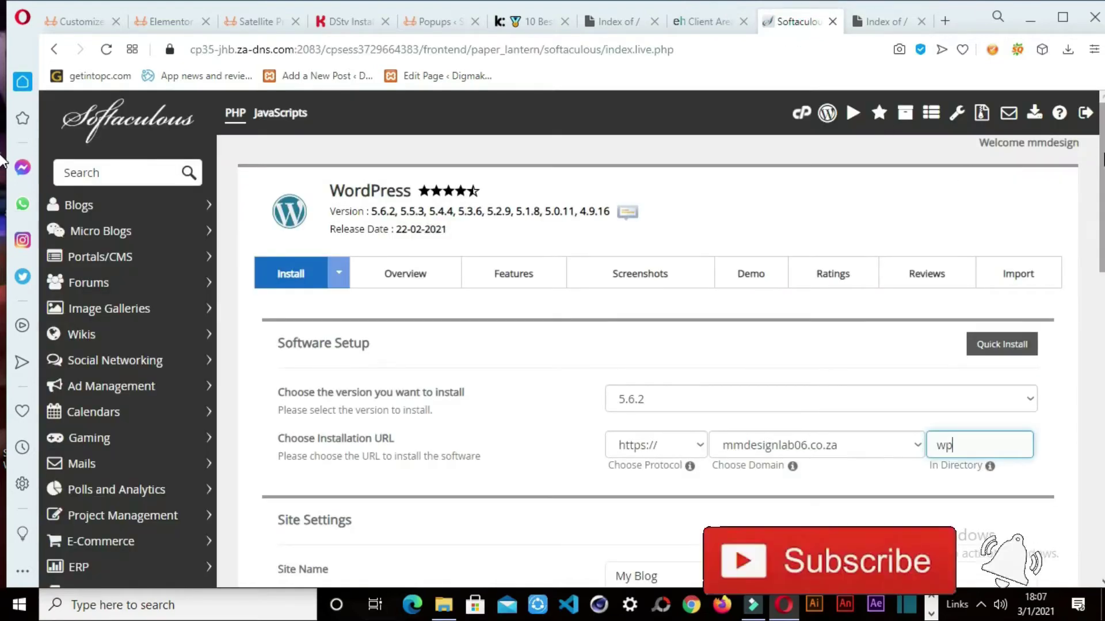
scroll(939, 376, down, 7)
click(891, 397)
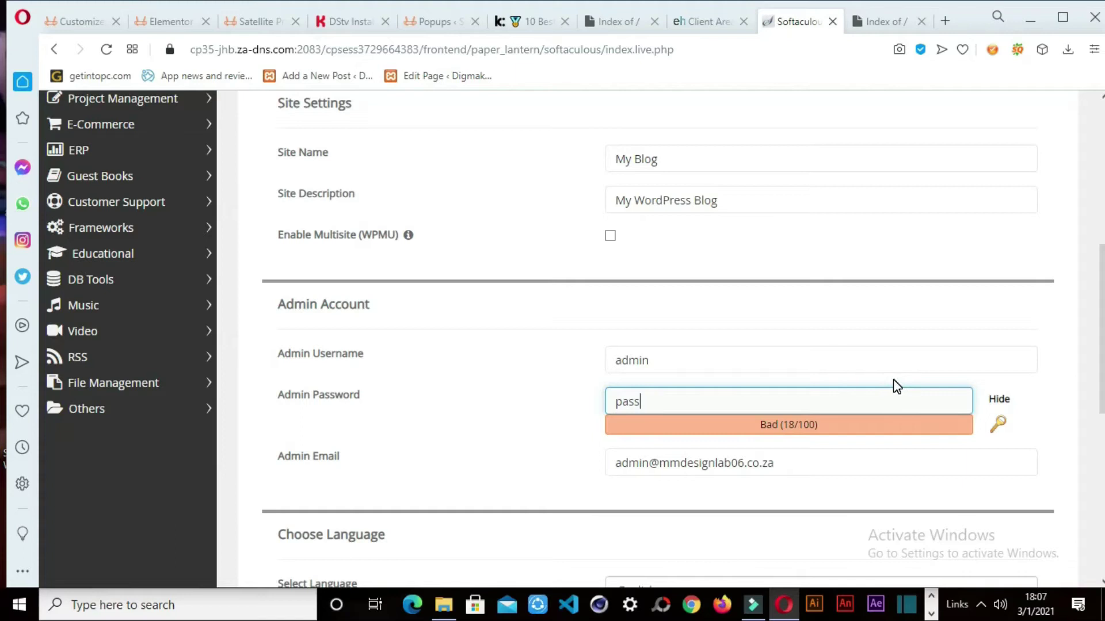
key(BackSpace)
key(BackSpace)
key(BackSpace)
key(BackSpace)
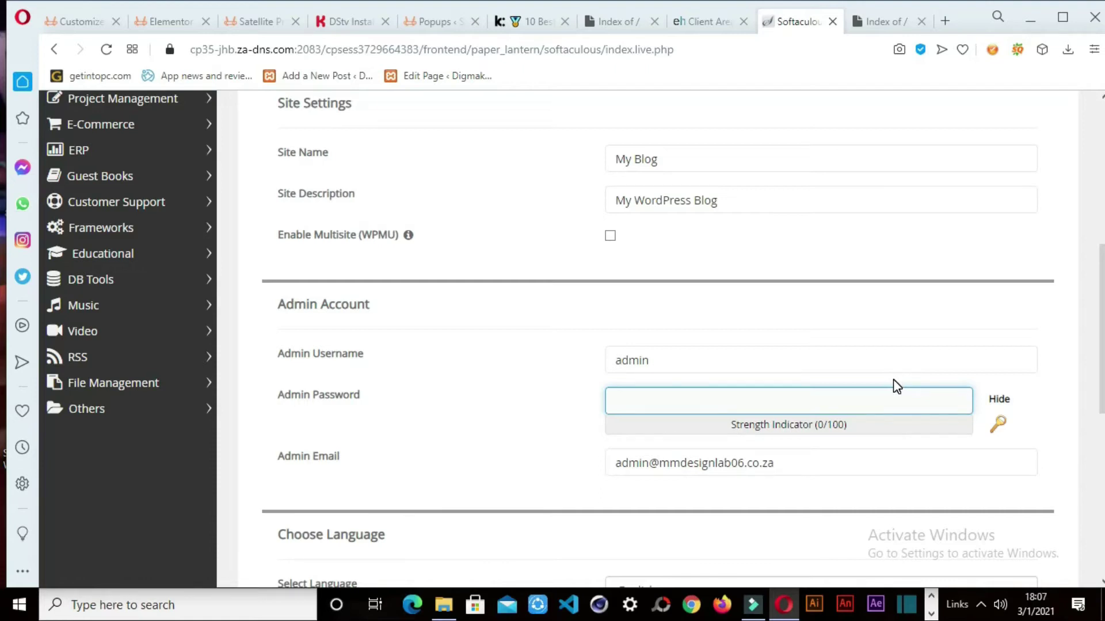
- Enter a new admin password that rates Strong (65/100)
key(BackSpace)
key(BackSpace)
key(BackSpace)
key(BackSpace)
key(BackSpace)
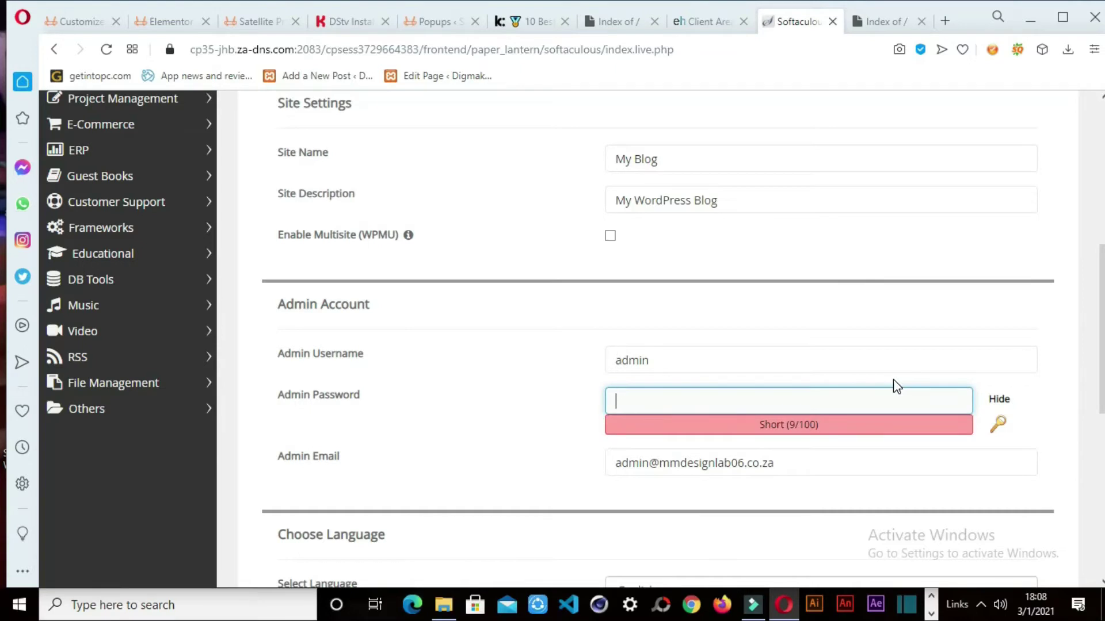
key(BackSpace)
key(BackSpace)
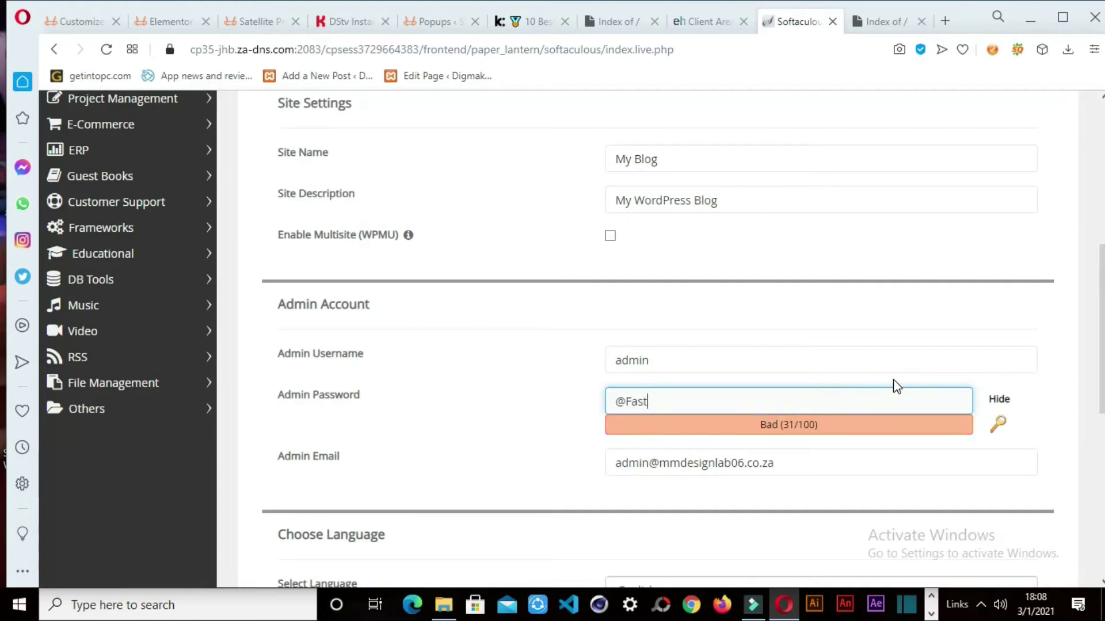
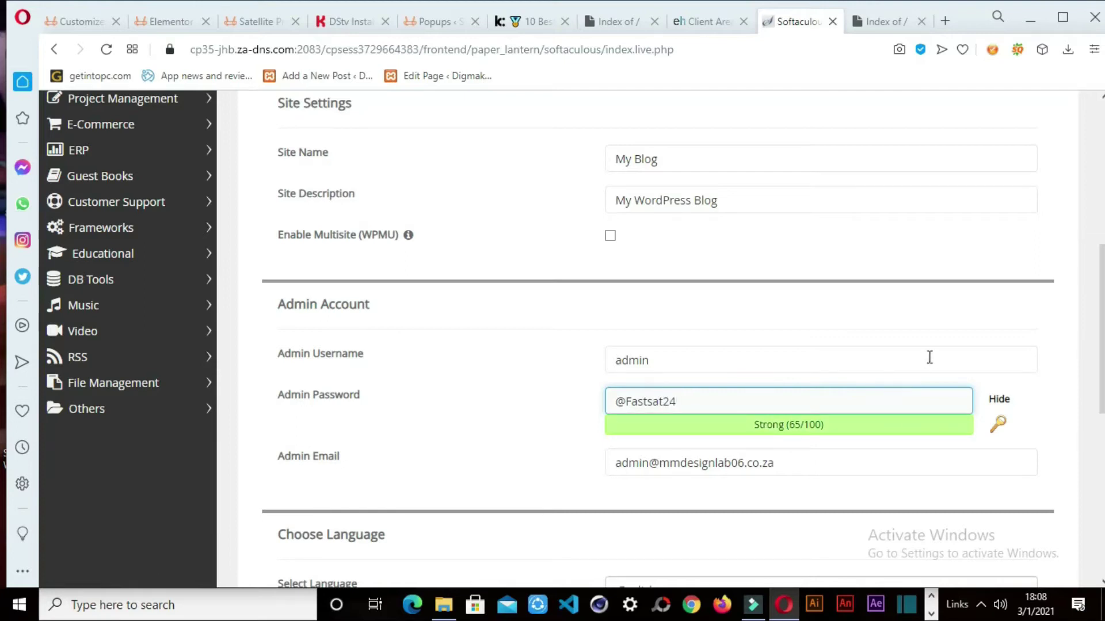
scroll(3, 219, up, 4)
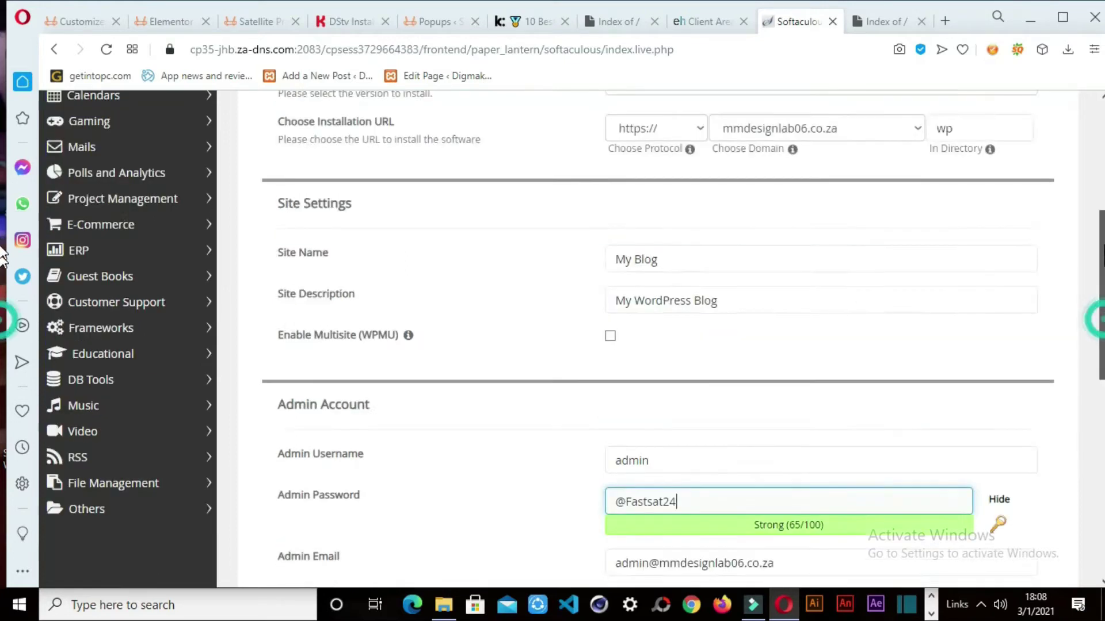
drag(1102, 219, 1075, 458)
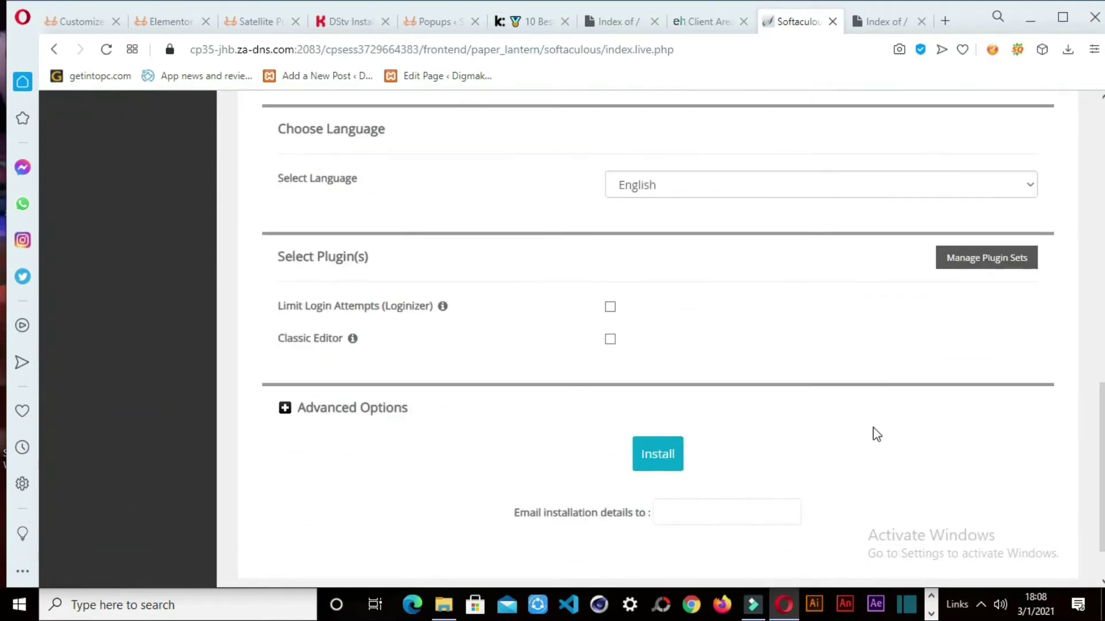
- Run the WordPress 5.6.2 install to mmdesignlab06.co.za/wp until the Congratulations page appears
click(674, 467)
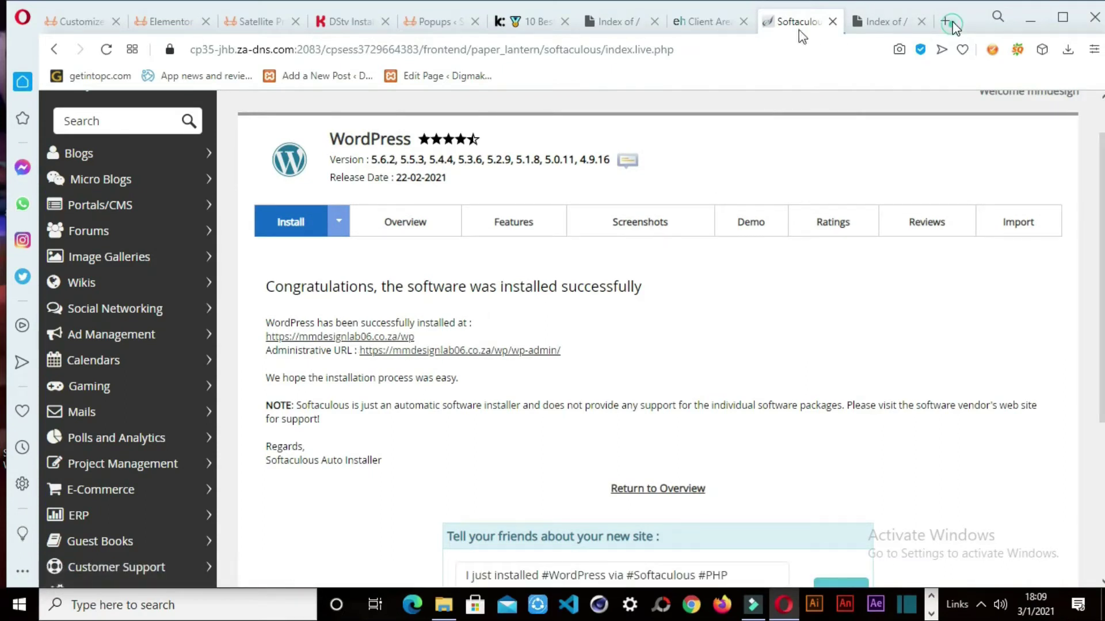
- Copy the site's base address from the install link on the Softaculous success page
key(ctrl+t)
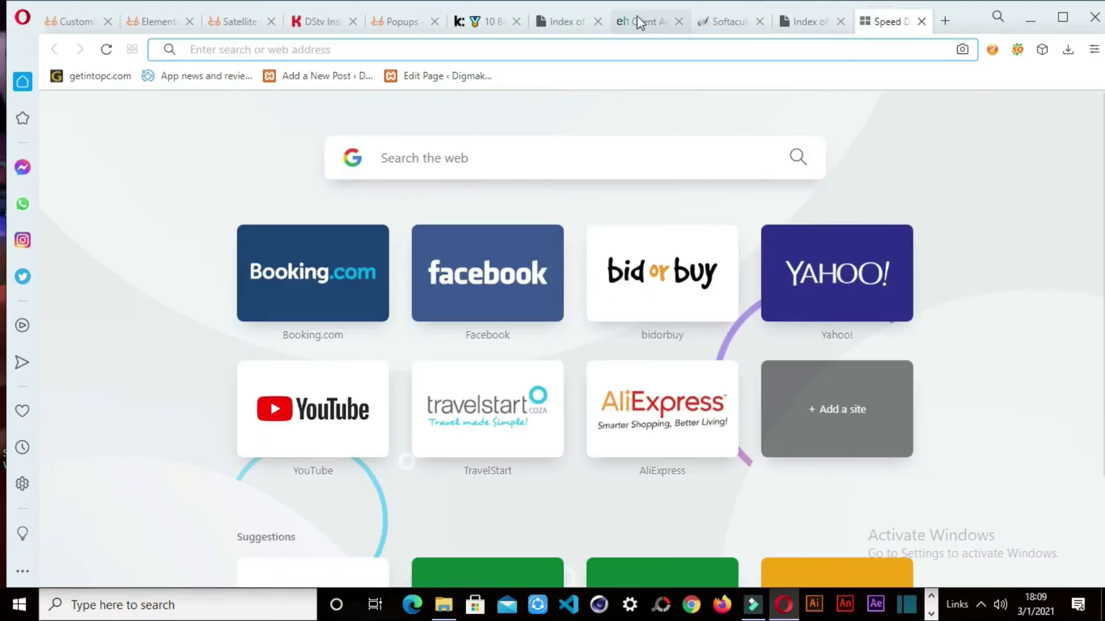
click(638, 22)
click(726, 24)
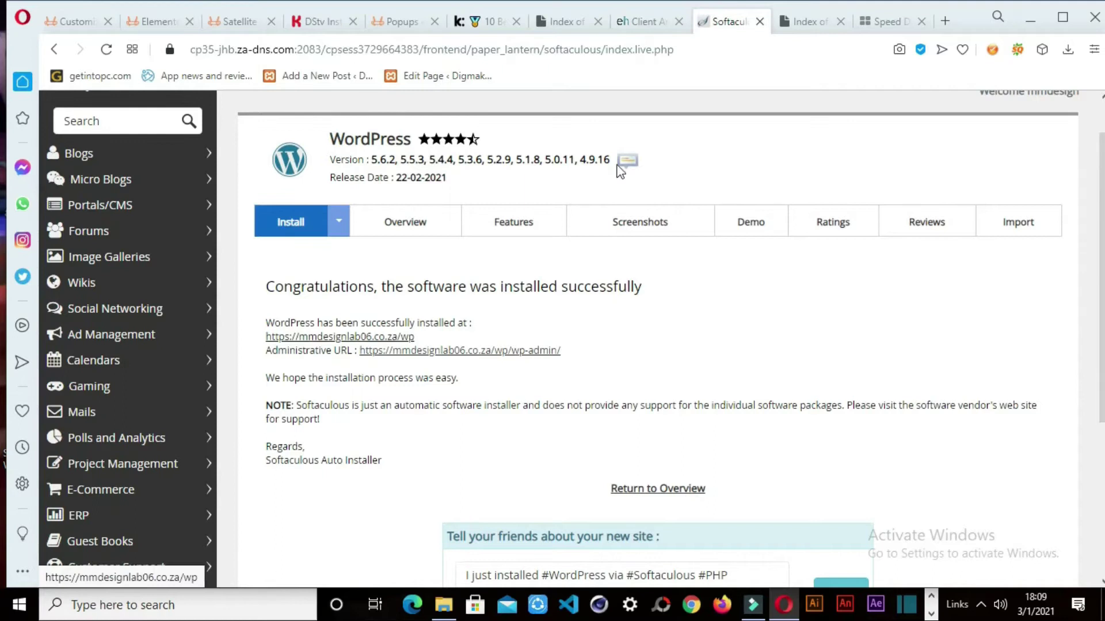
drag(397, 337, 268, 348)
key(ctrl+c)
click(372, 302)
- Load mmdesignlab06.co.za in the new tab, whose Index of / now lists the wp folder
click(866, 21)
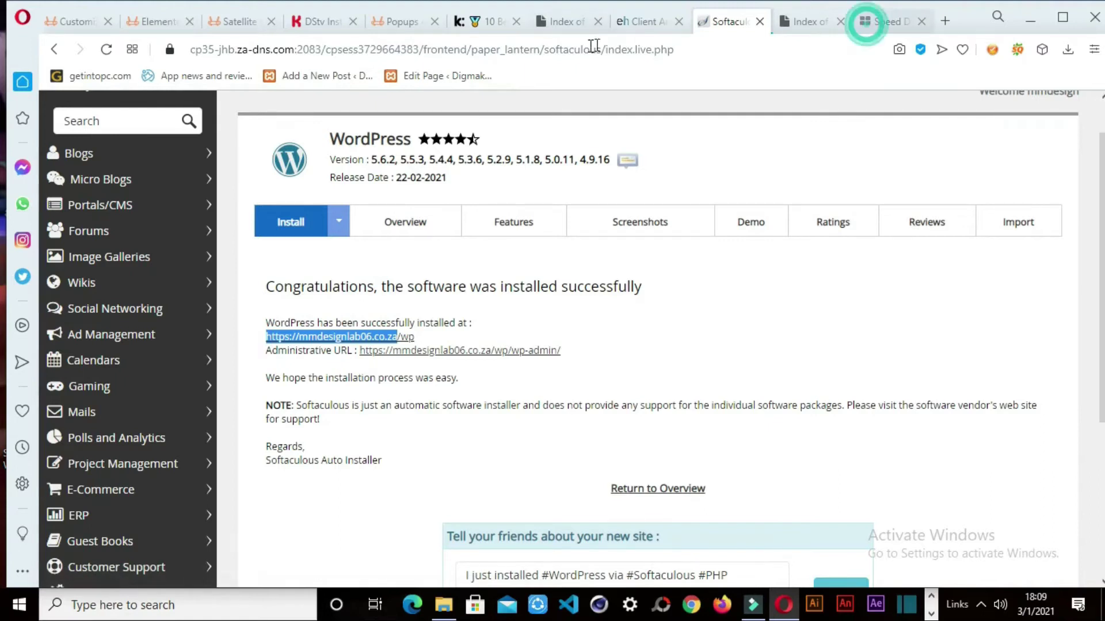
right_click(582, 51)
click(609, 140)
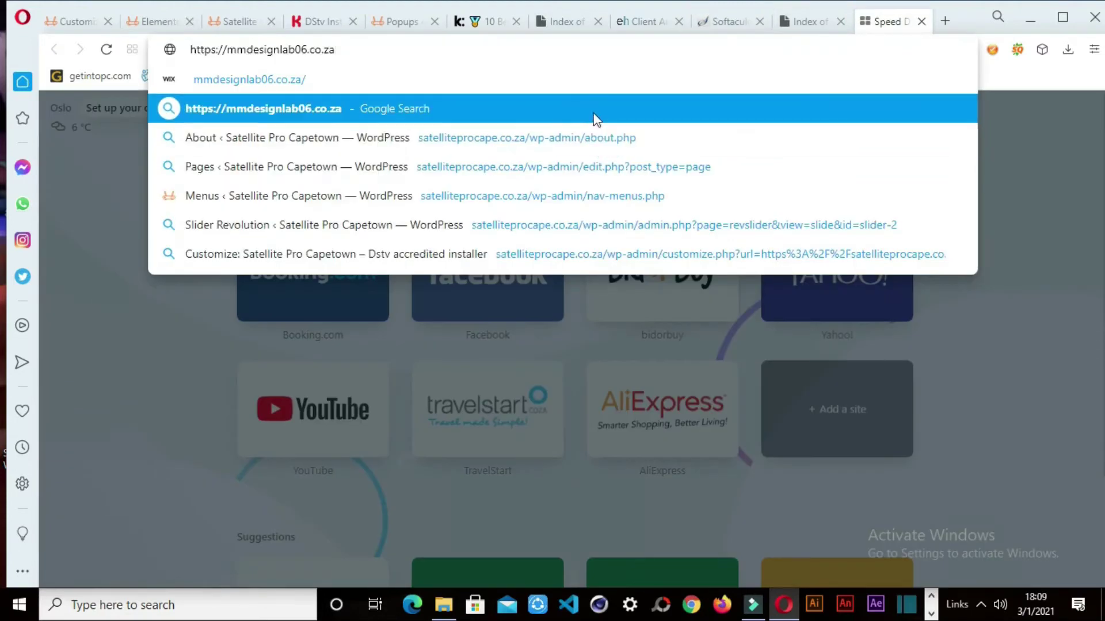
click(583, 89)
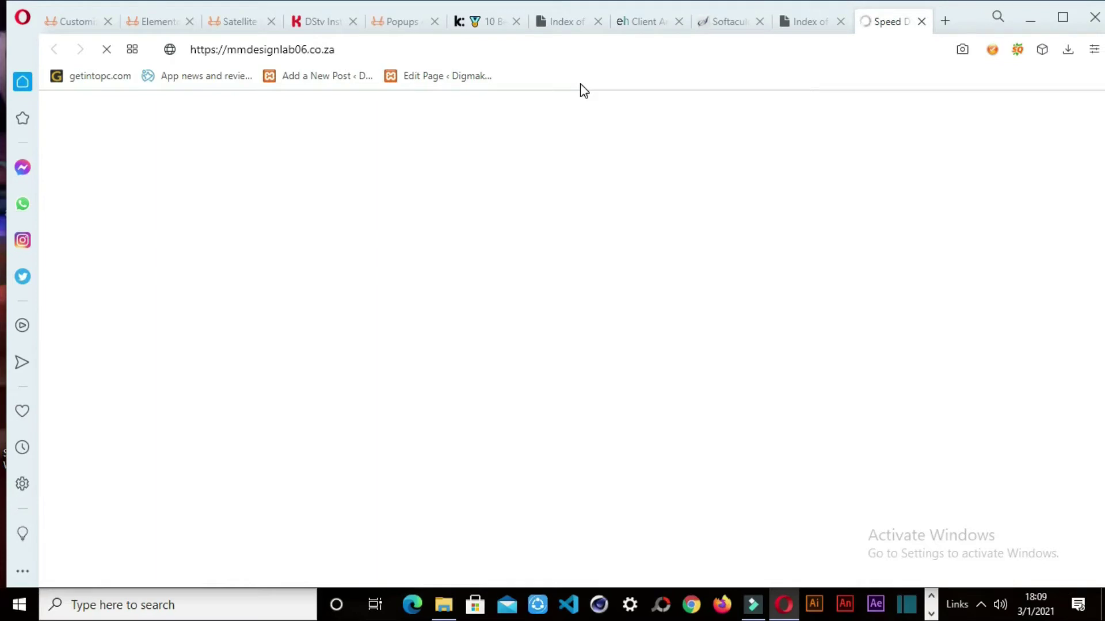
click(809, 23)
click(885, 21)
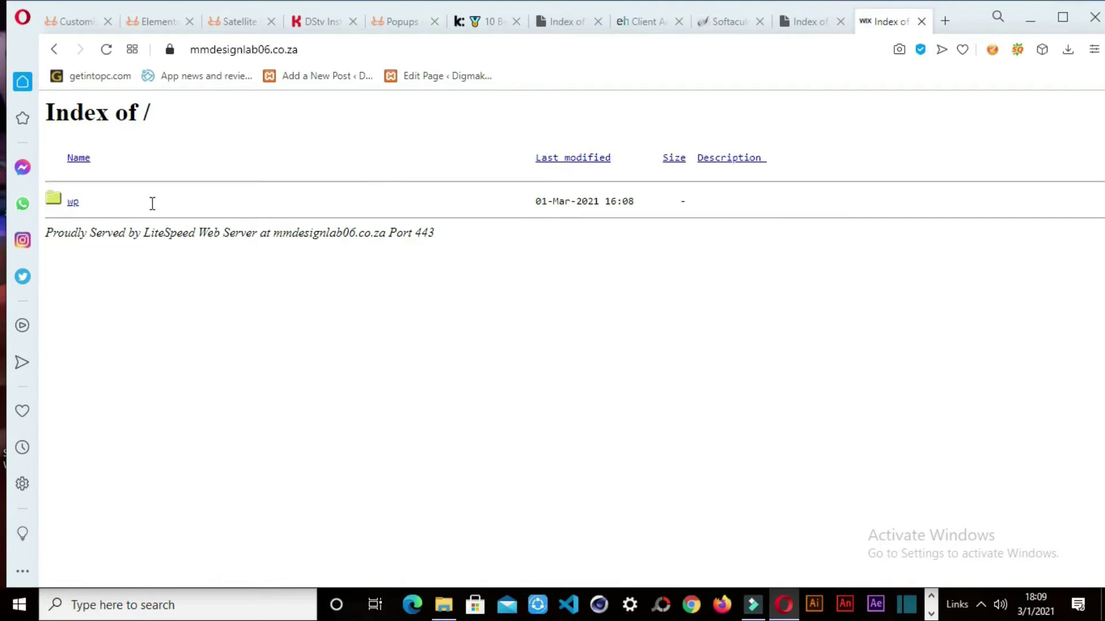
- Open the wp folder to view the My Blog site, then go back to Softaculous's success page
click(73, 203)
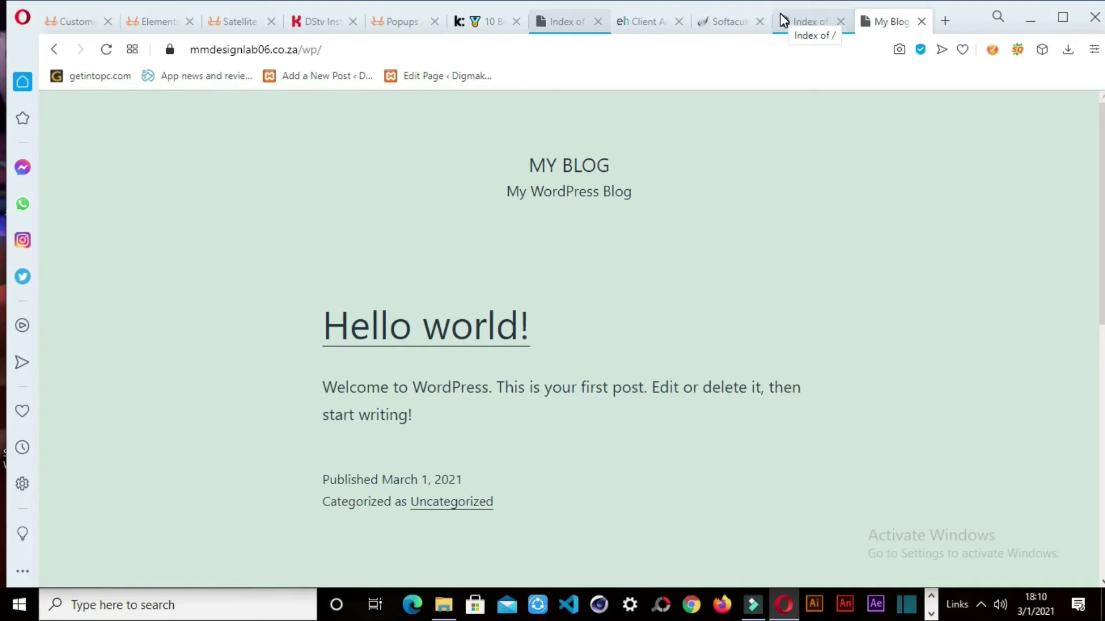
click(734, 28)
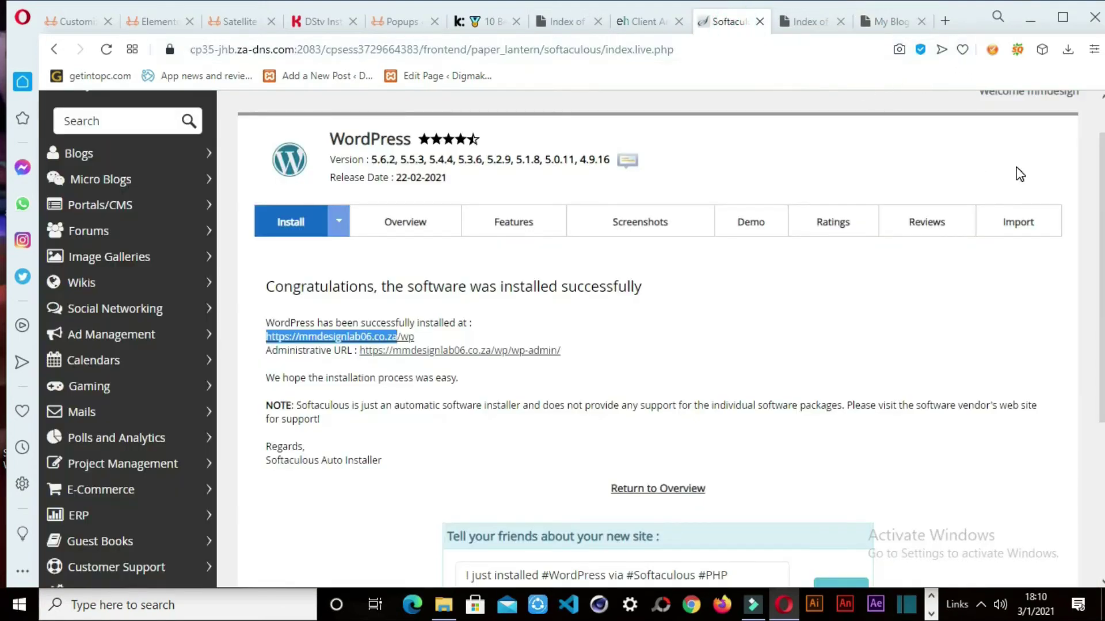
scroll(2, 147, up, 1)
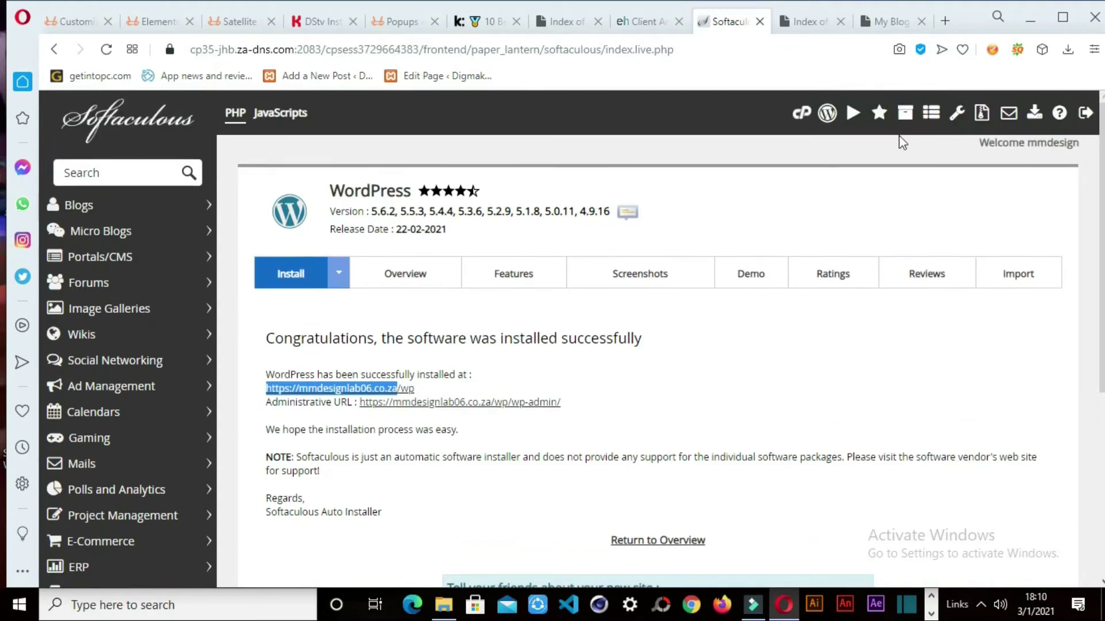
- Bring up the Scripts Installations list showing WordPress 5.6.2 at mmdesignlab06.co.za/wp
click(906, 115)
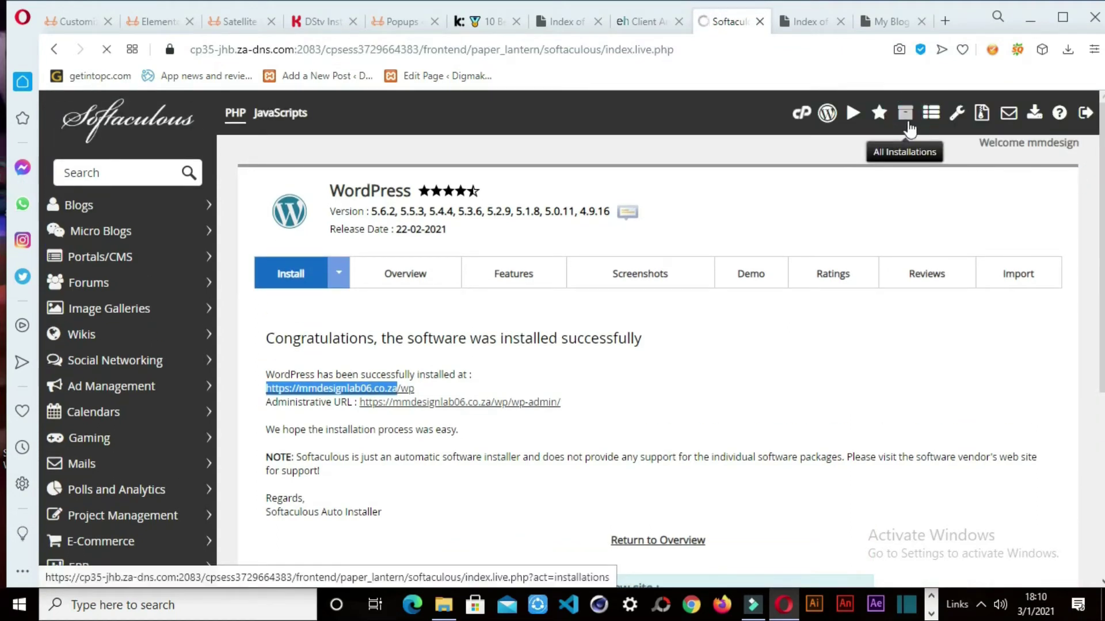
click(887, 26)
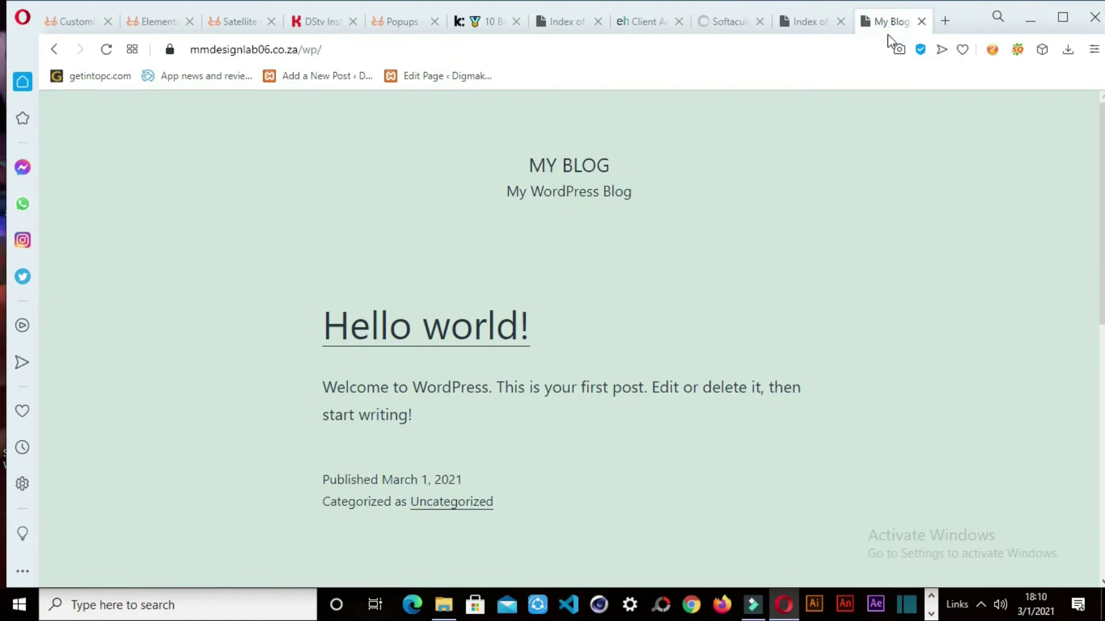
click(815, 25)
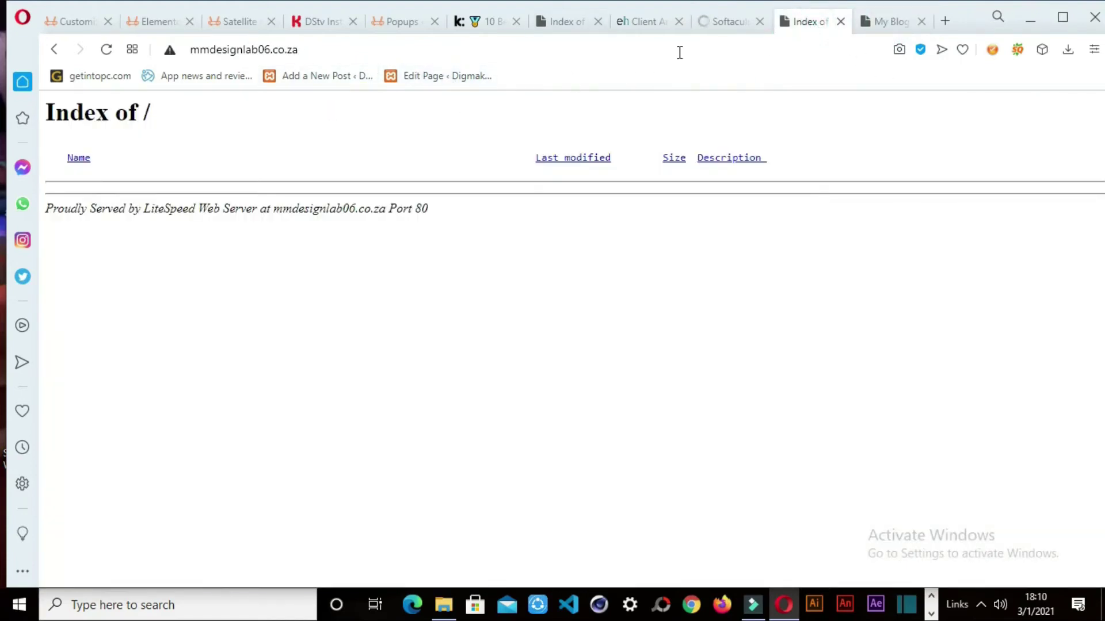
click(719, 24)
click(802, 25)
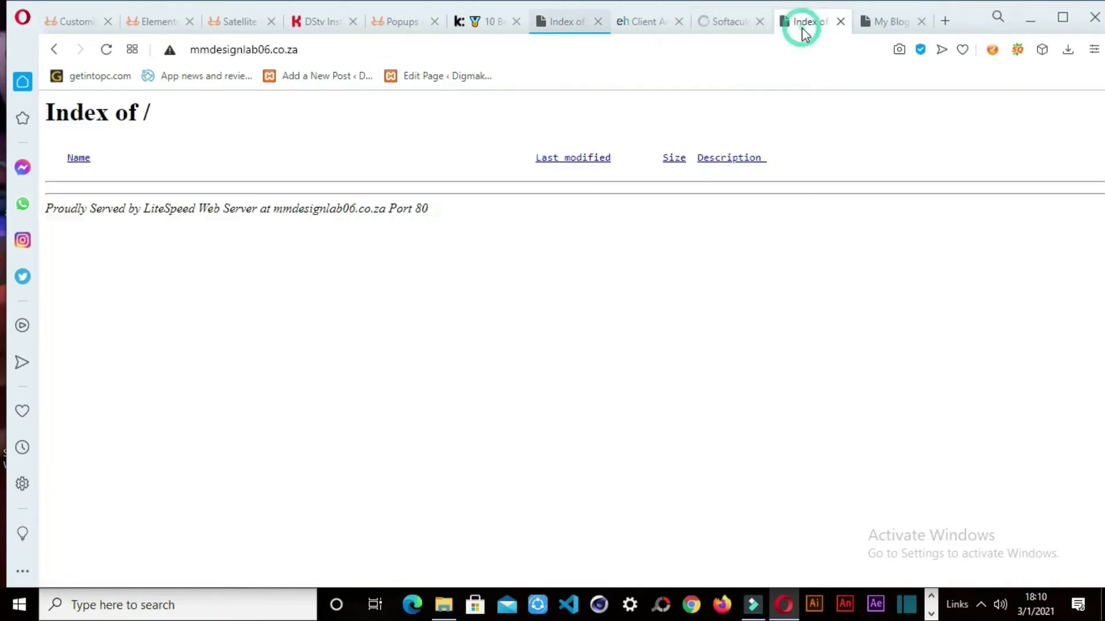
click(713, 26)
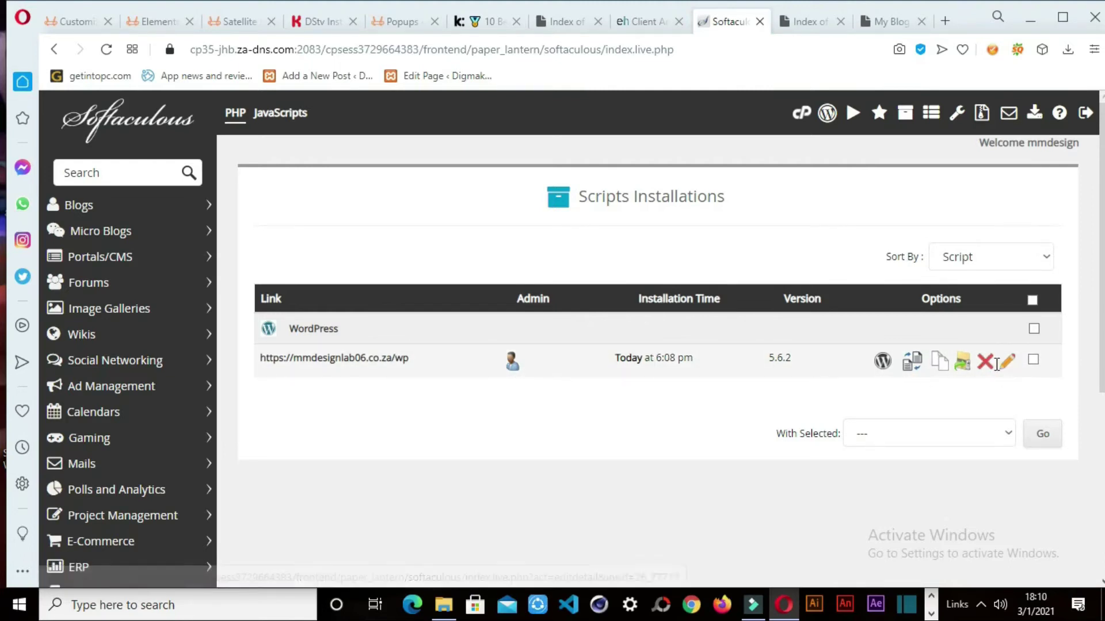
- Open the edit details form for the WordPress installation
click(1004, 371)
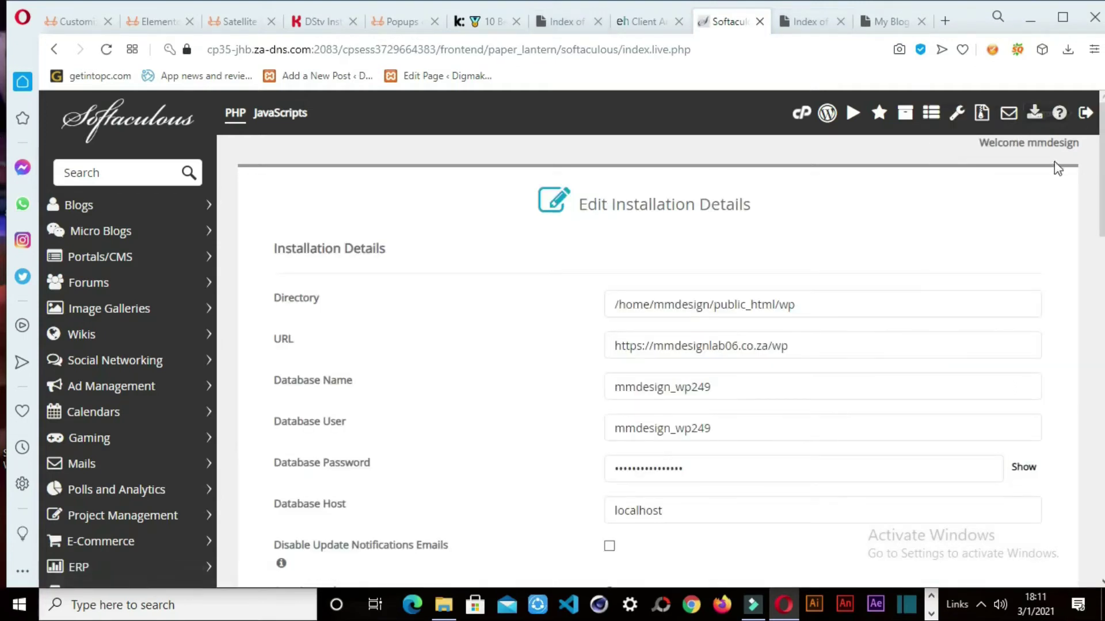
scroll(2, 201, down, 3)
scroll(2, 202, down, 6)
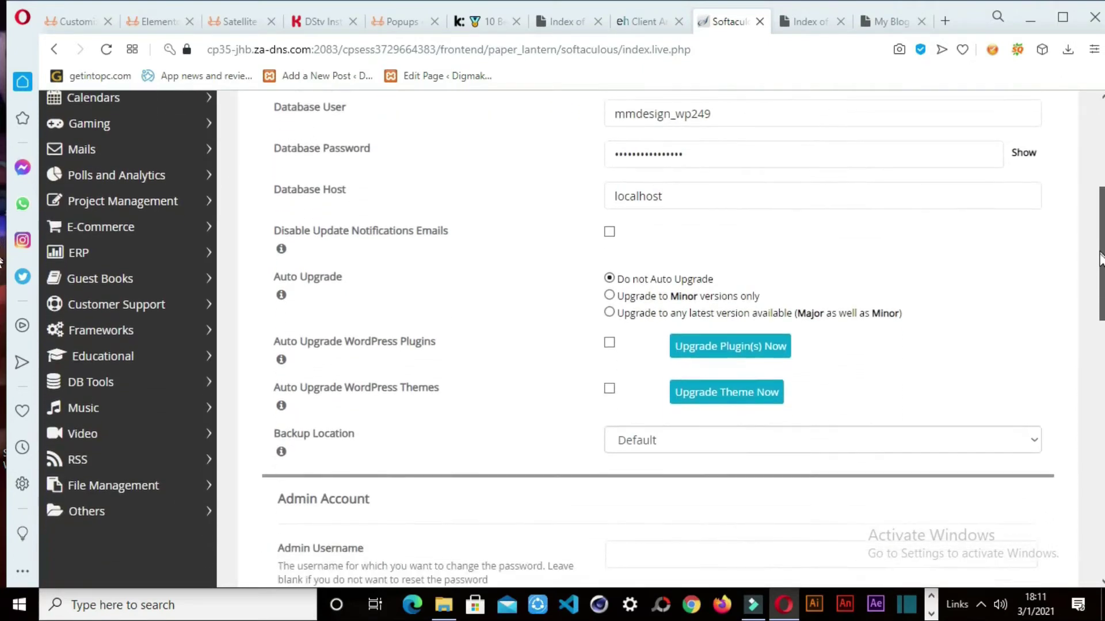
drag(1099, 258, 1099, 266)
scroll(2, 196, down, 7)
scroll(2, 196, up, 13)
scroll(2, 194, up, 2)
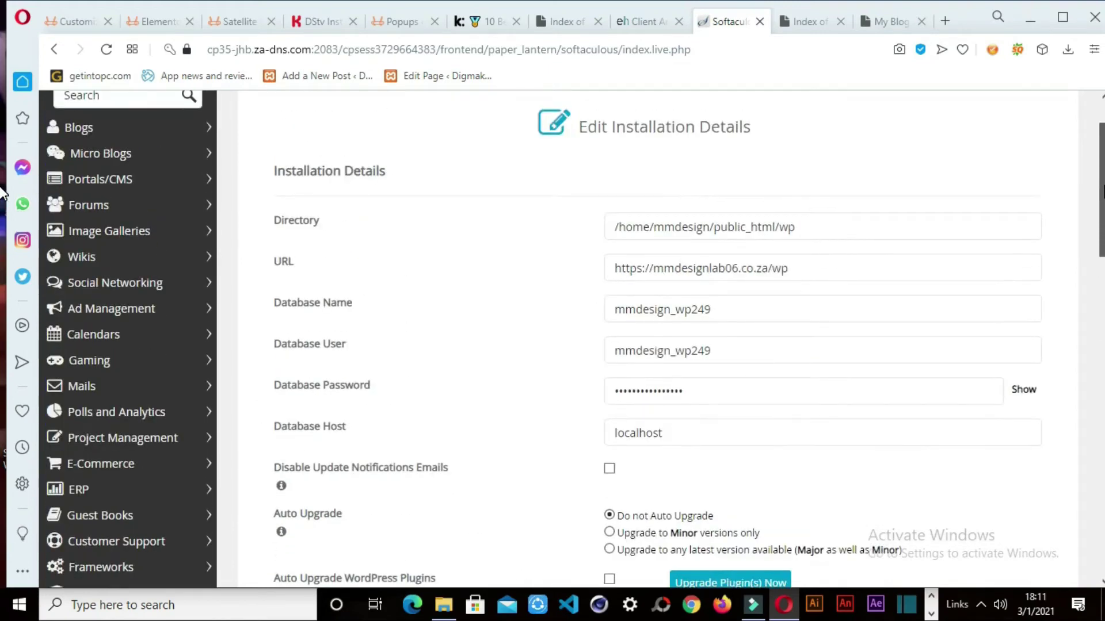
scroll(1, 195, down, 2)
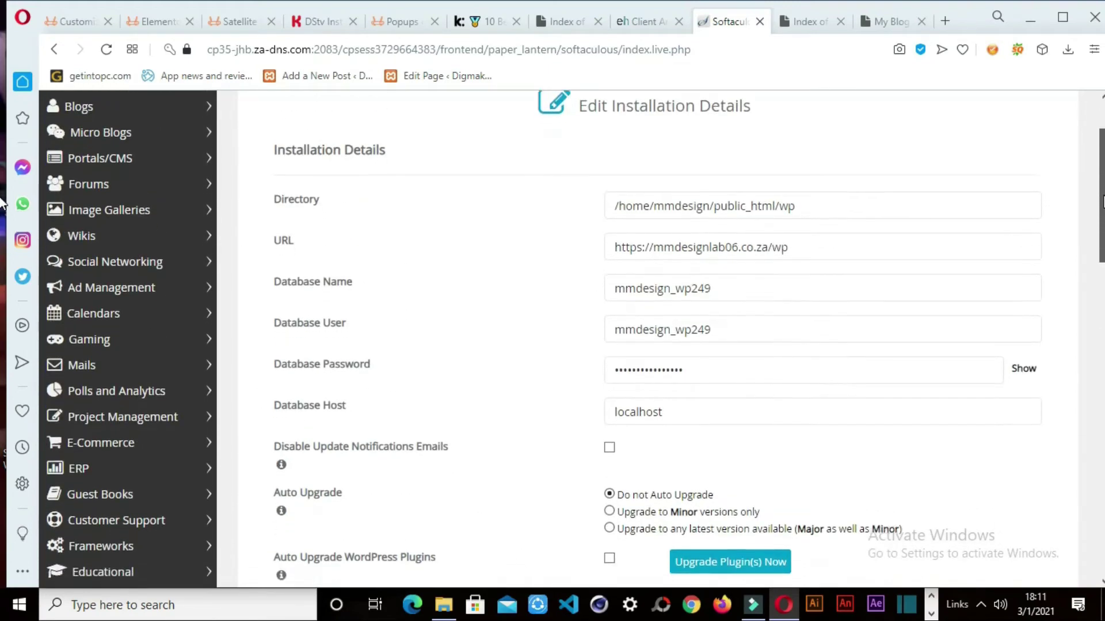
scroll(2, 211, down, 1)
scroll(2, 198, up, 2)
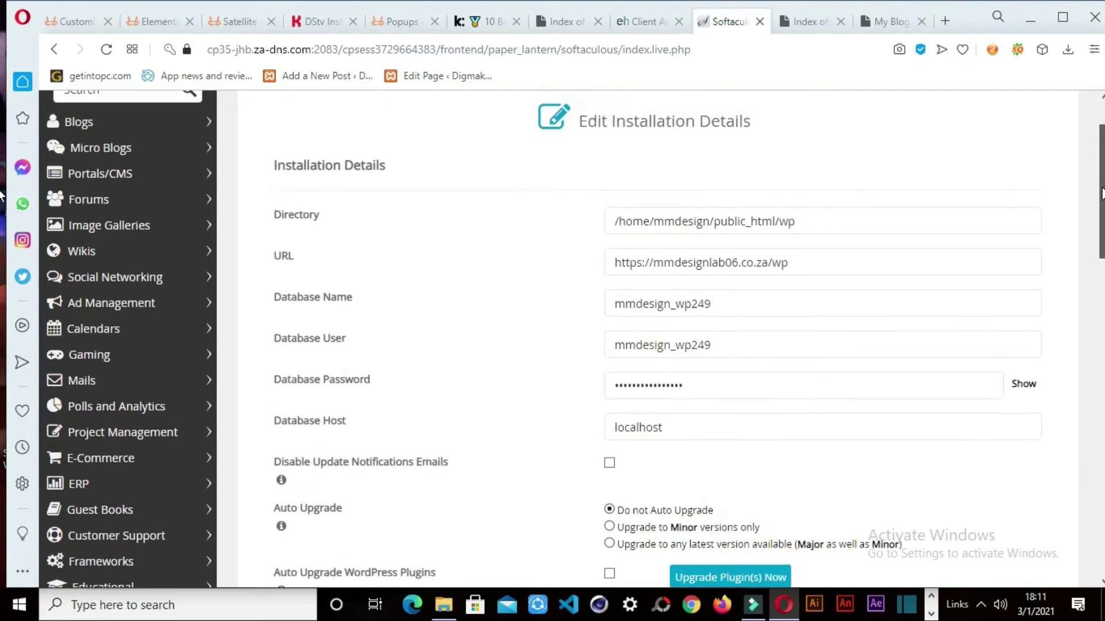
- Remove the trailing /wp from the installation directory path
click(696, 218)
click(796, 221)
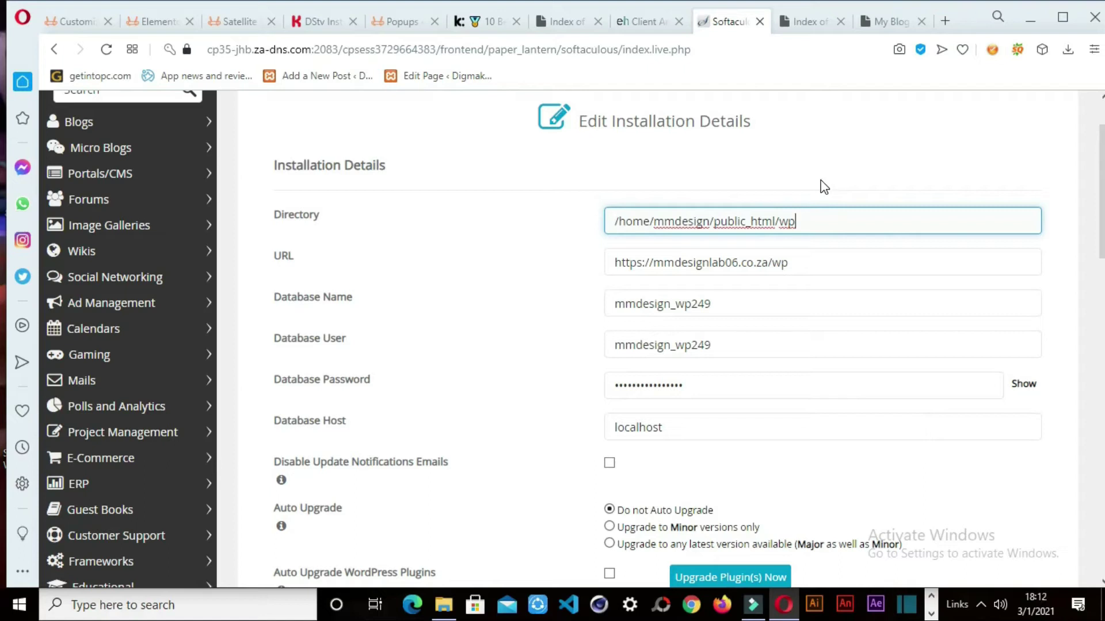
click(837, 225)
key(BackSpace)
key(BackSpace)
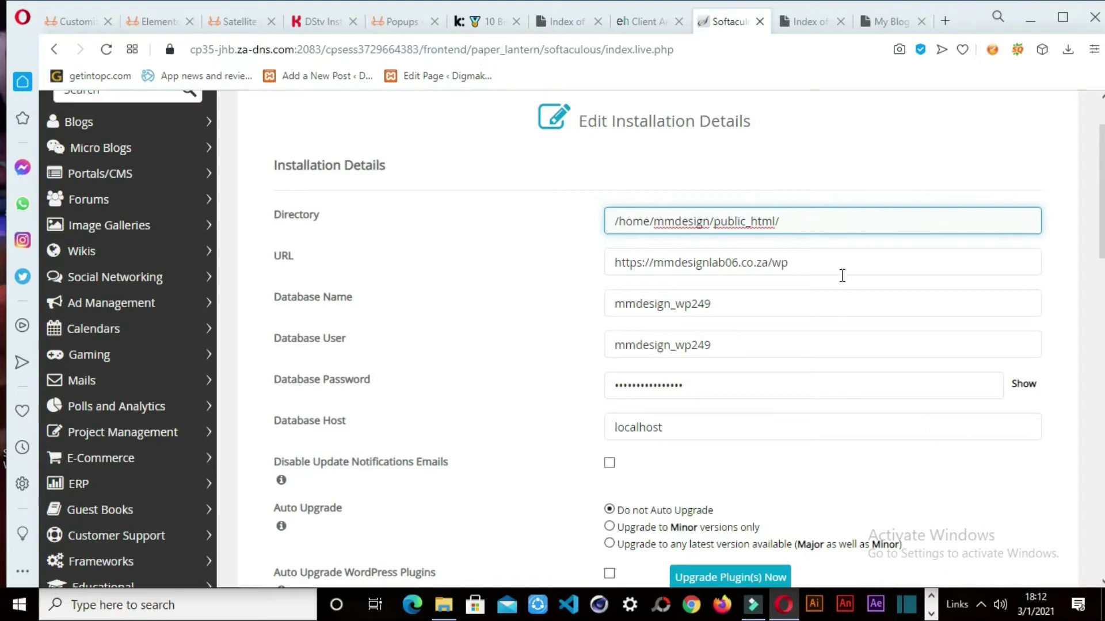
click(804, 223)
text(wp)
key(BackSpace)
key(BackSpace)
key(BackSpace)
click(812, 258)
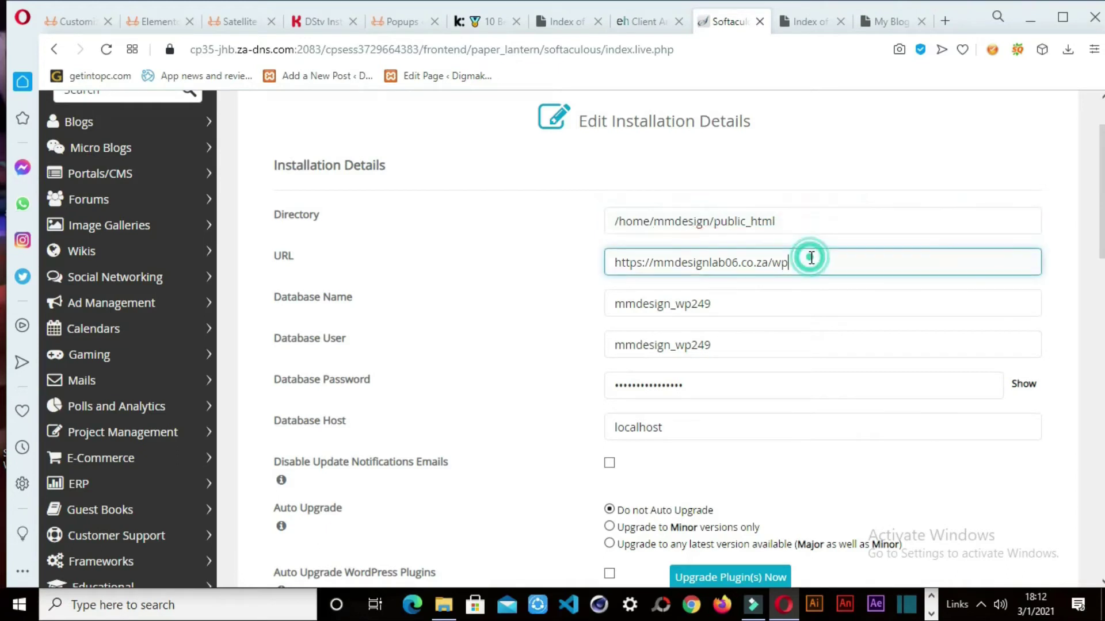
key(BackSpace)
key(BackSpace)
text(/)
key(BackSpace)
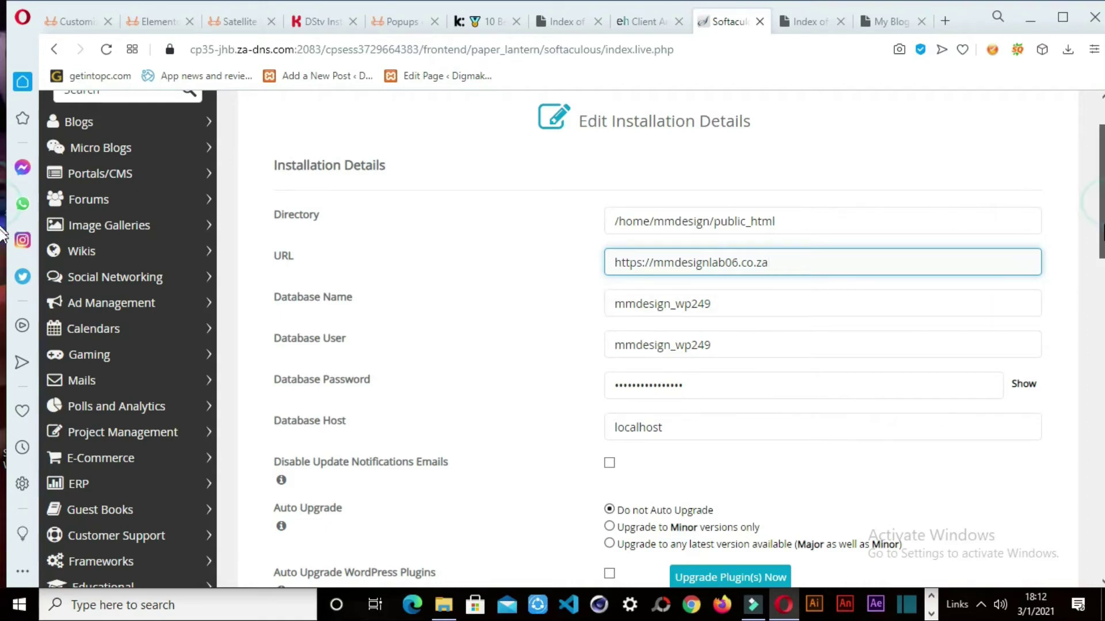
scroll(1083, 398, down, 10)
scroll(1083, 398, down, 8)
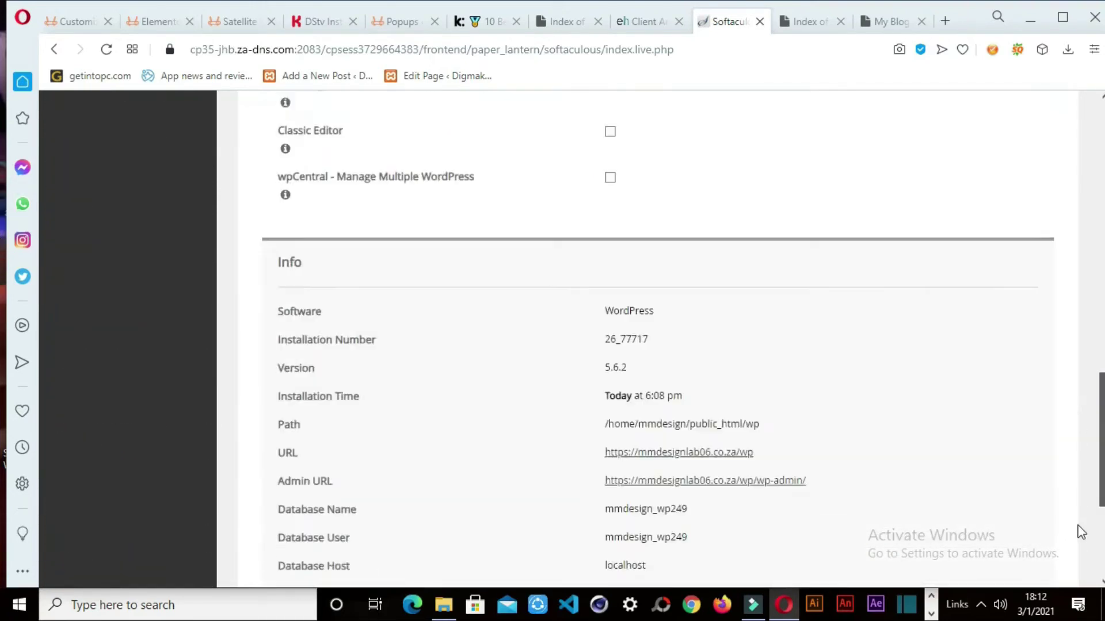
click(685, 389)
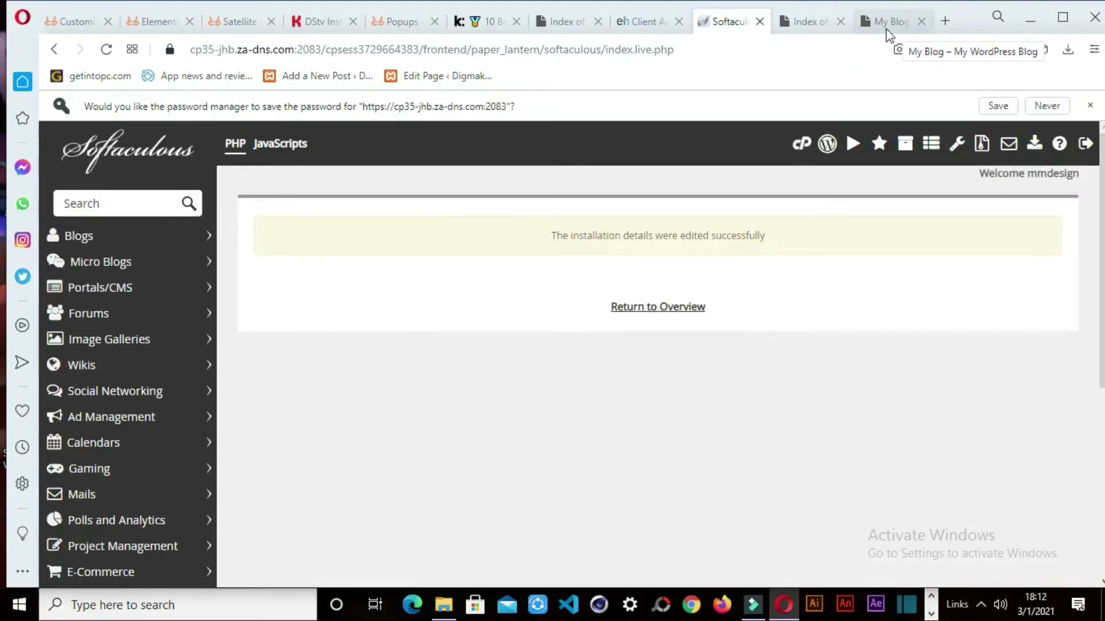
- Copy the mmdesignlab06.co.za domain from the My Blog address bar
click(892, 29)
click(291, 49)
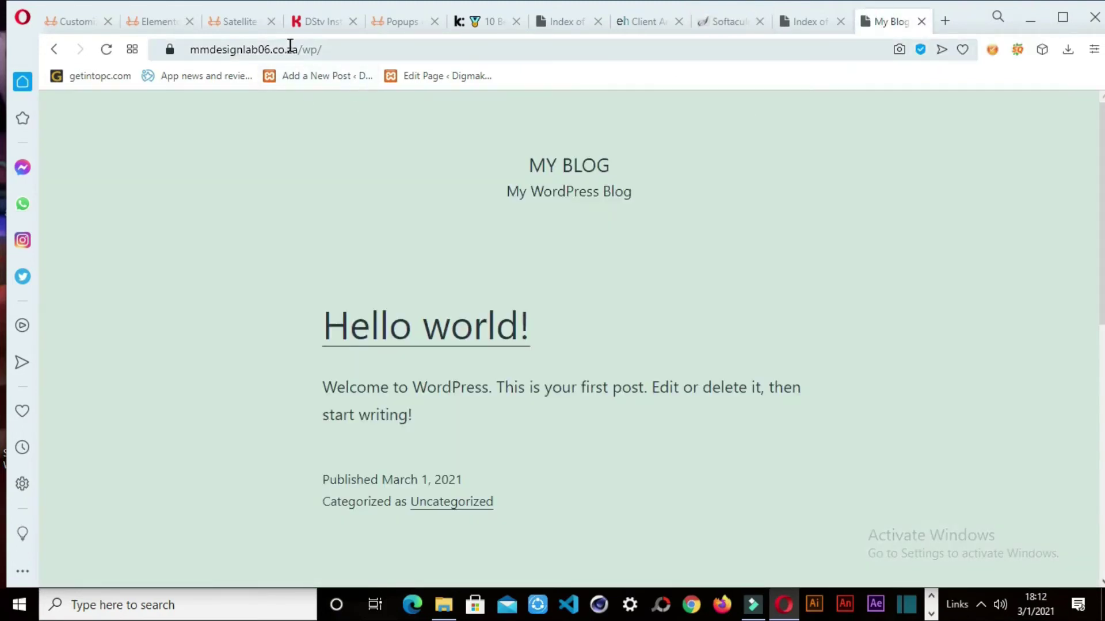
drag(298, 50, 191, 50)
right_click(229, 57)
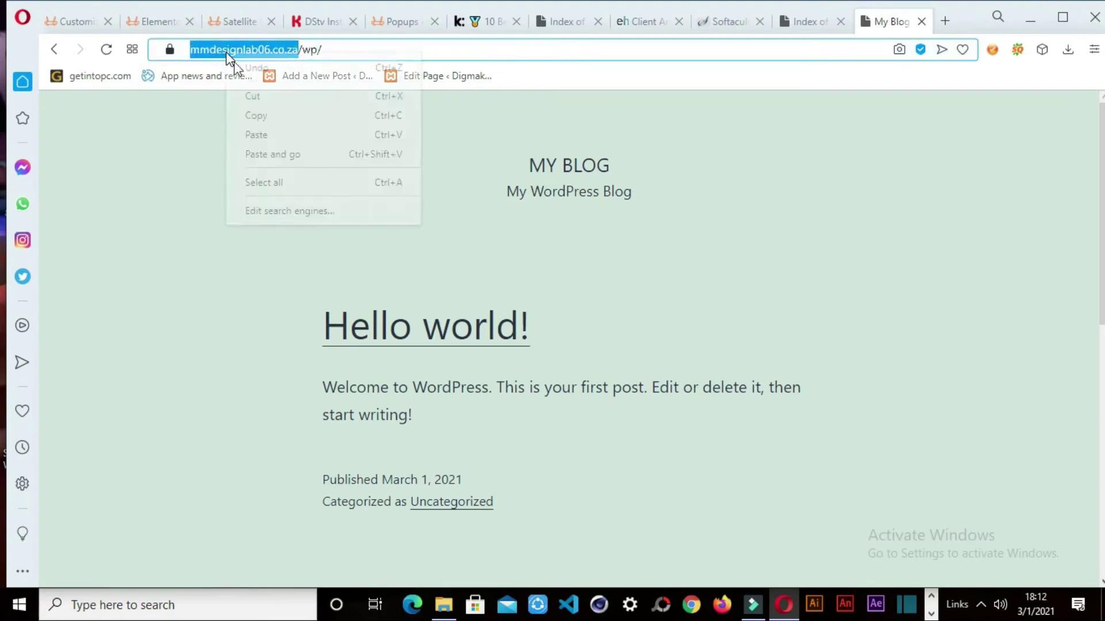
click(270, 117)
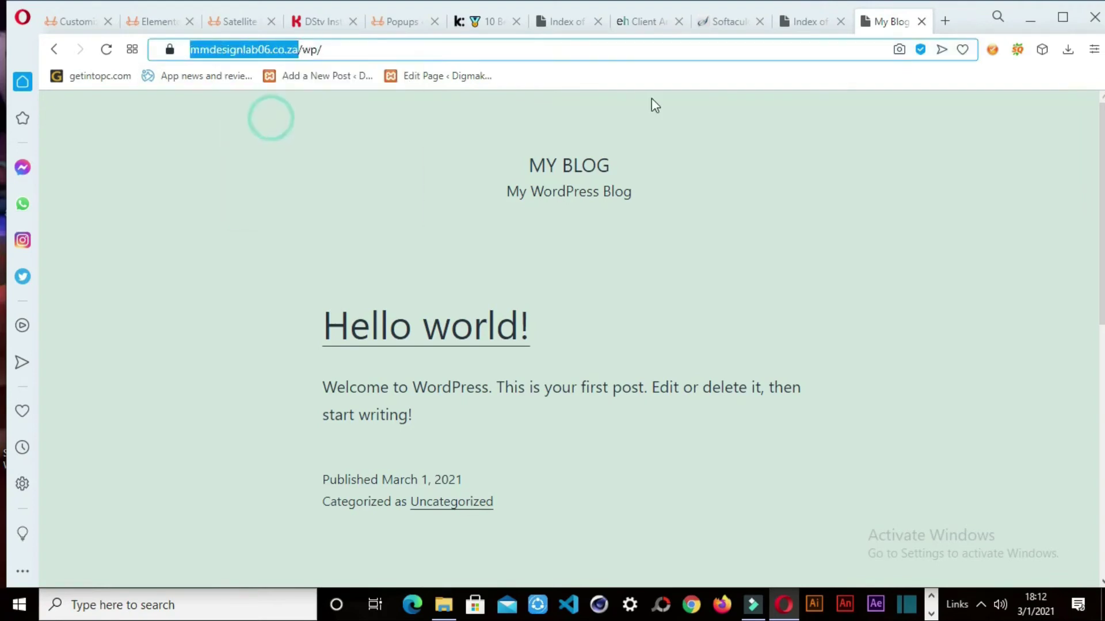
- Load the bare domain in a new tab, then return to the Softaculous installations list
click(943, 23)
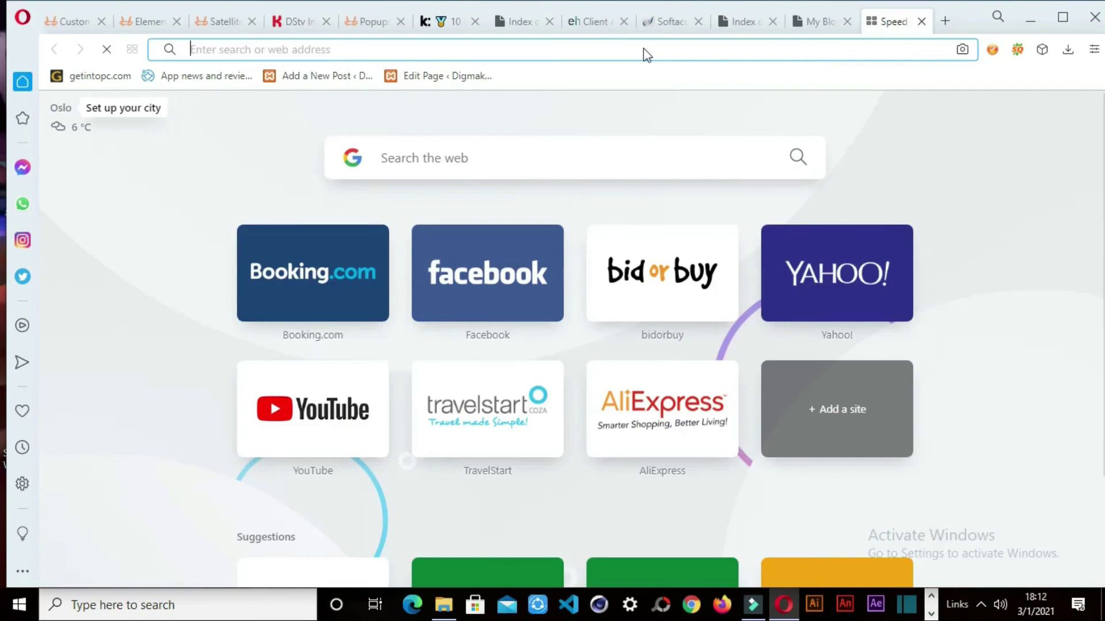
key(ctrl+v)
click(652, 91)
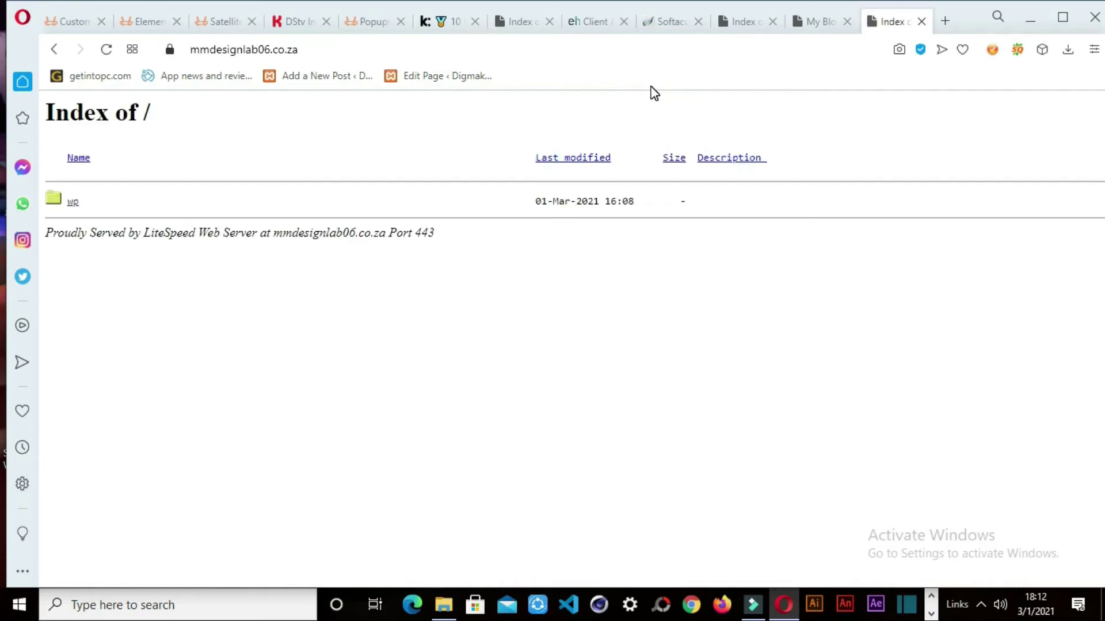
click(820, 23)
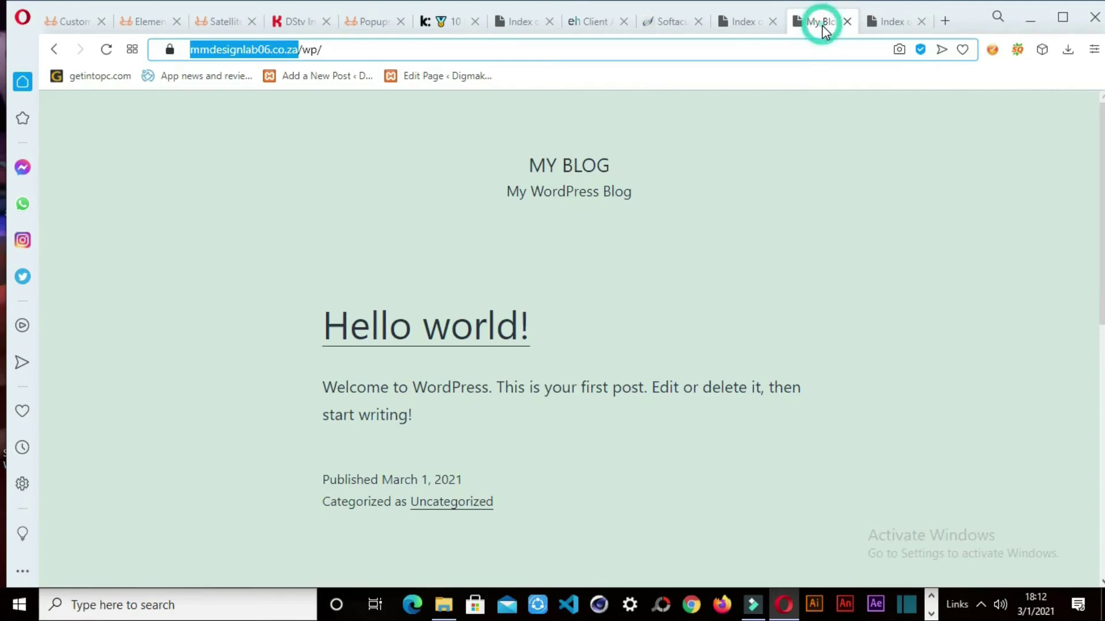
click(748, 22)
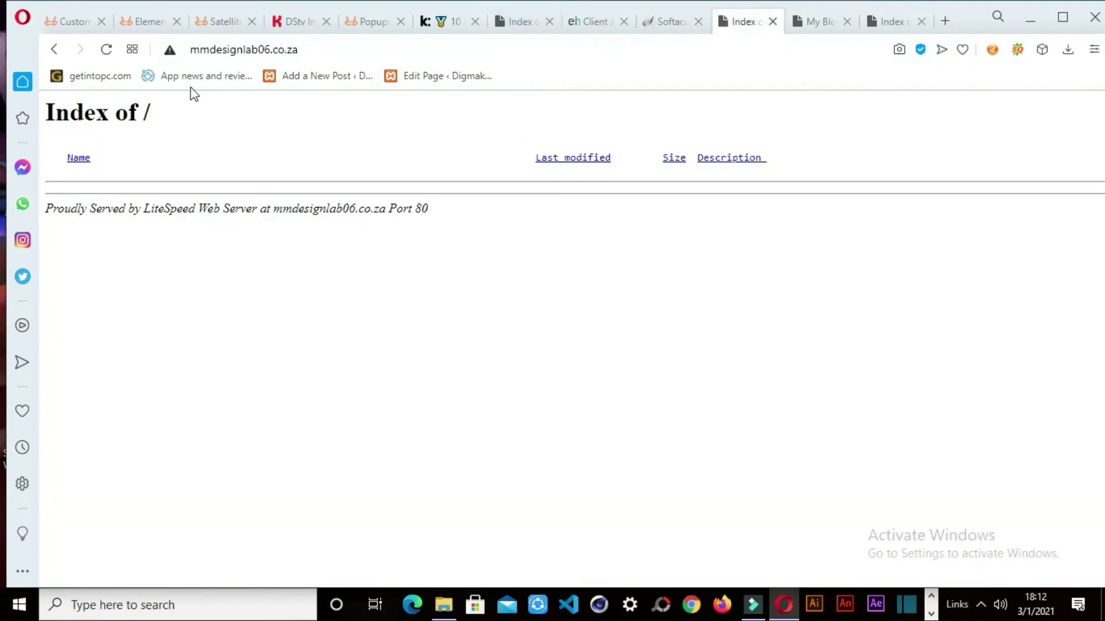
click(54, 50)
click(654, 19)
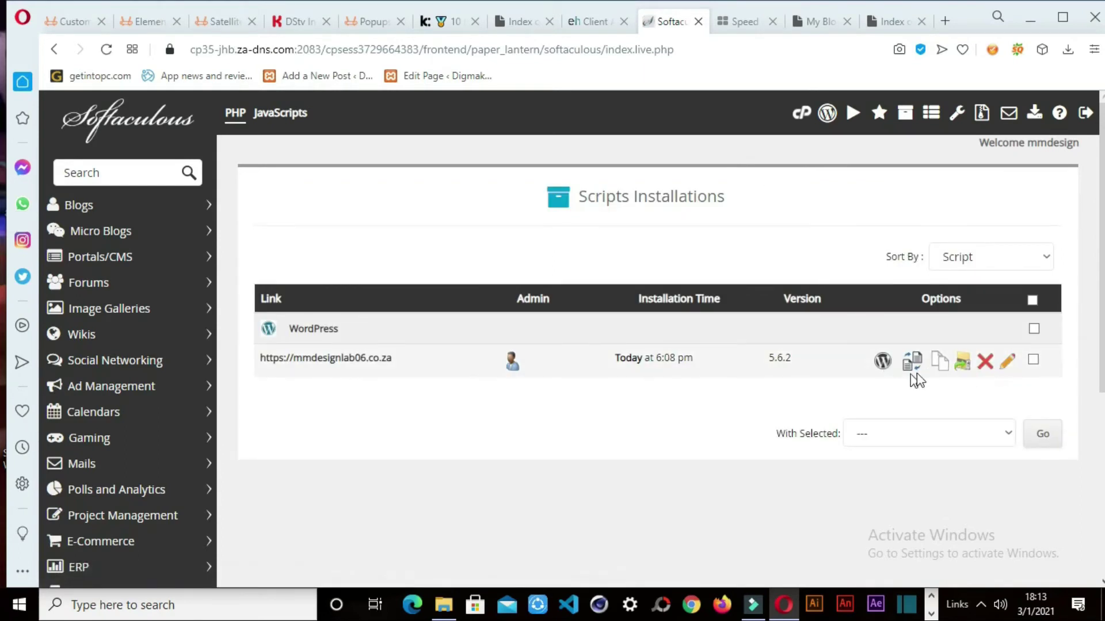
- Remove the WordPress installation with its directory and database, confirming the irreversible removal
click(985, 361)
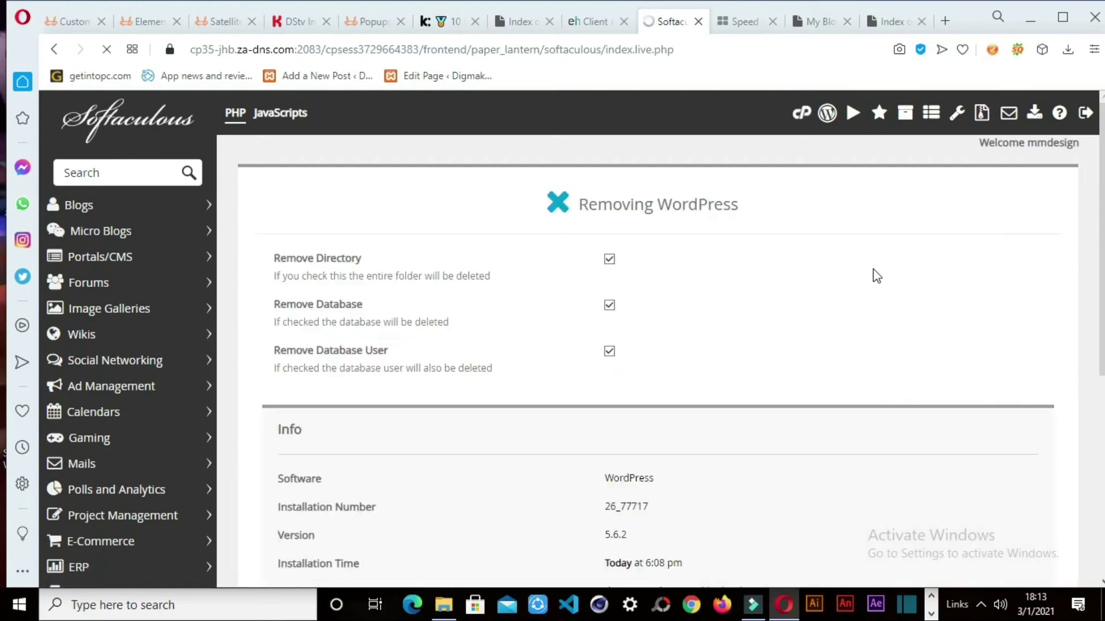
scroll(1099, 357, down, 5)
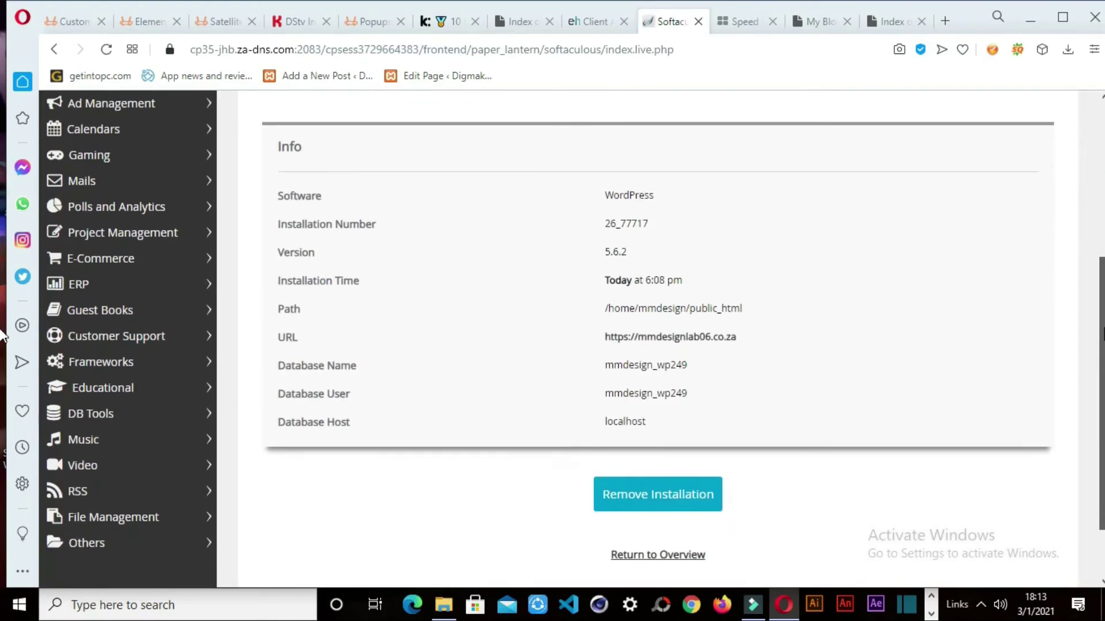
click(692, 456)
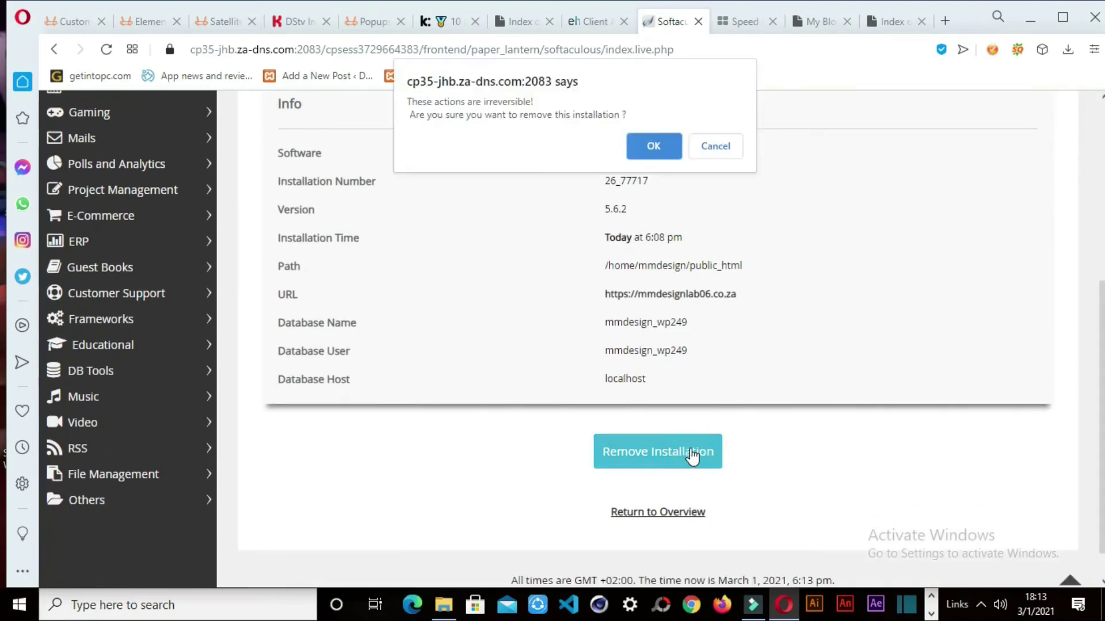
click(671, 144)
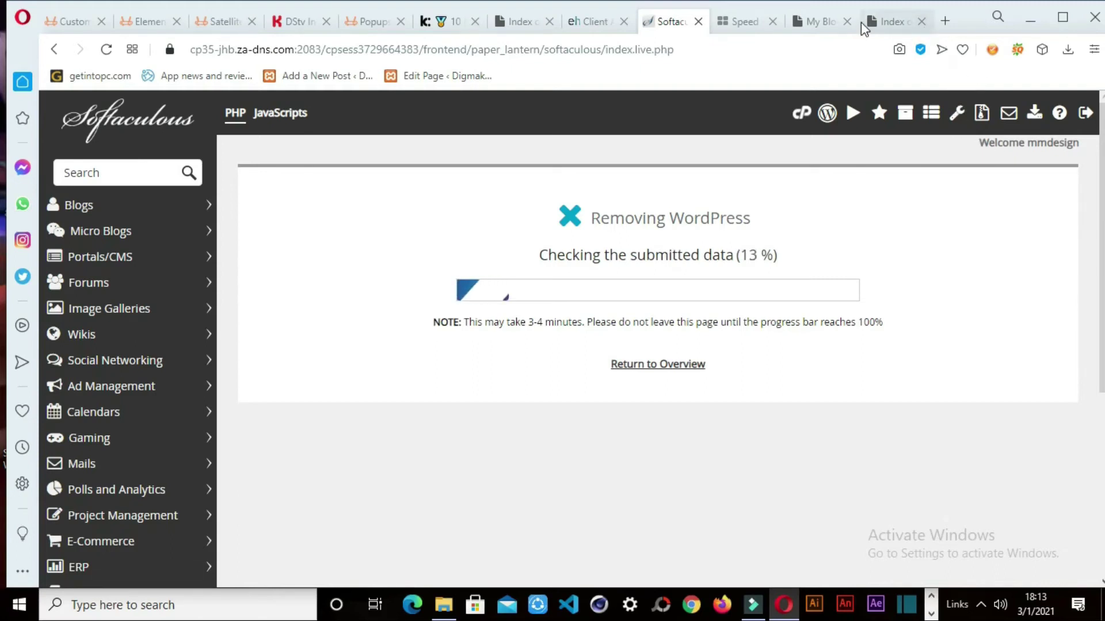
click(812, 23)
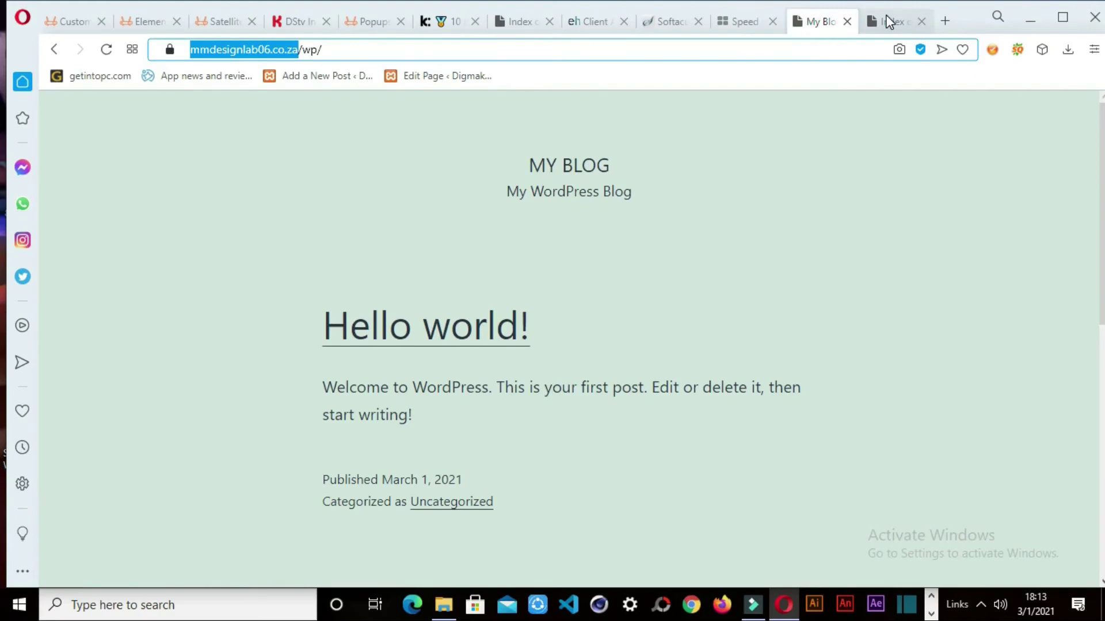
click(886, 17)
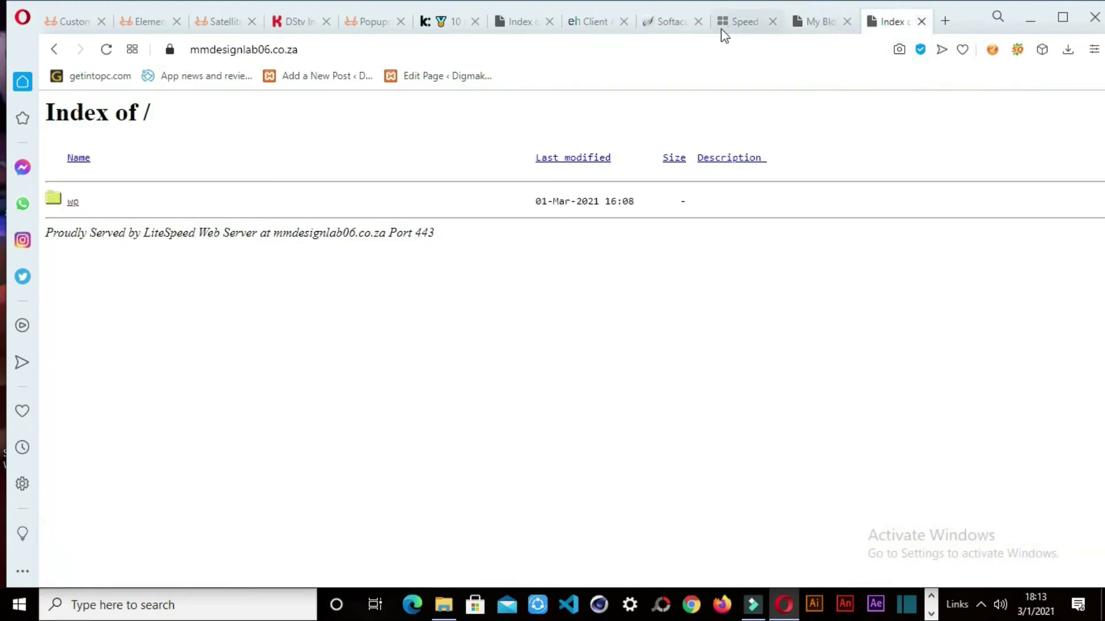
click(670, 21)
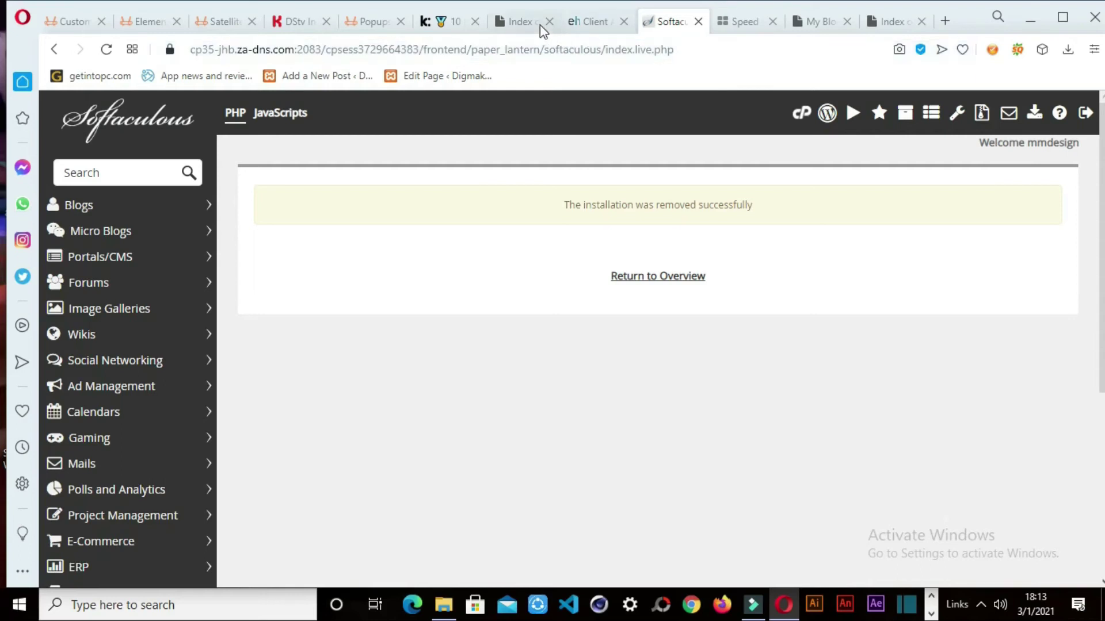
- Leave the removal success message for the WordPress overview page and scroll to Install Now
click(523, 26)
click(649, 32)
click(672, 277)
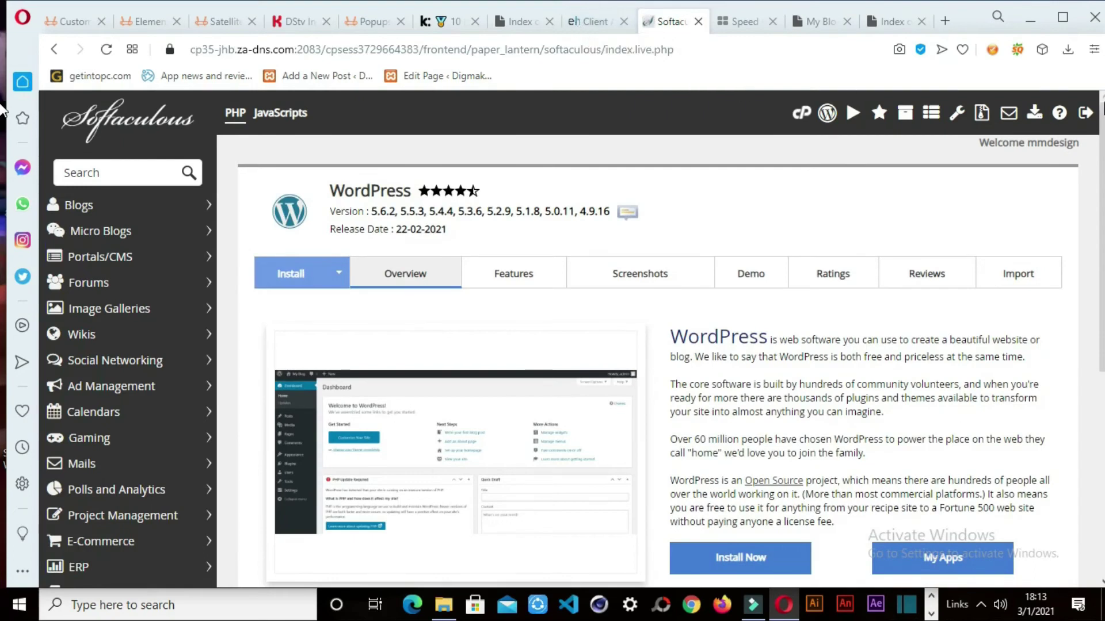
scroll(2, 115, down, 4)
scroll(3, 222, up, 1)
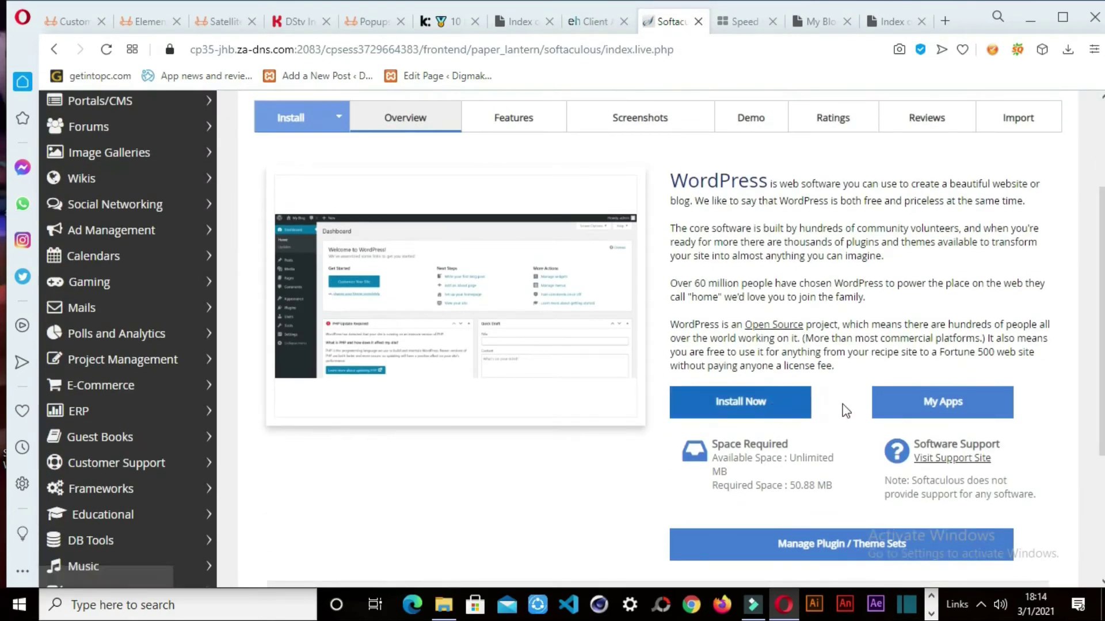
scroll(679, 299, down, 2)
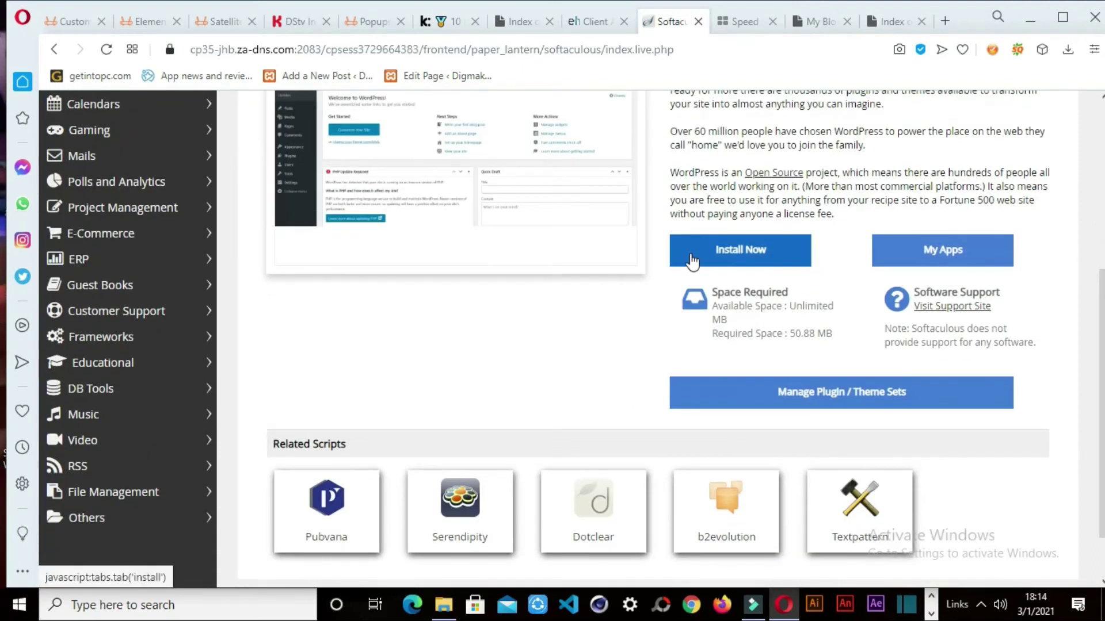
- Open the WordPress 5.6.2 install form and erase 'wp' from the In Directory field
click(692, 259)
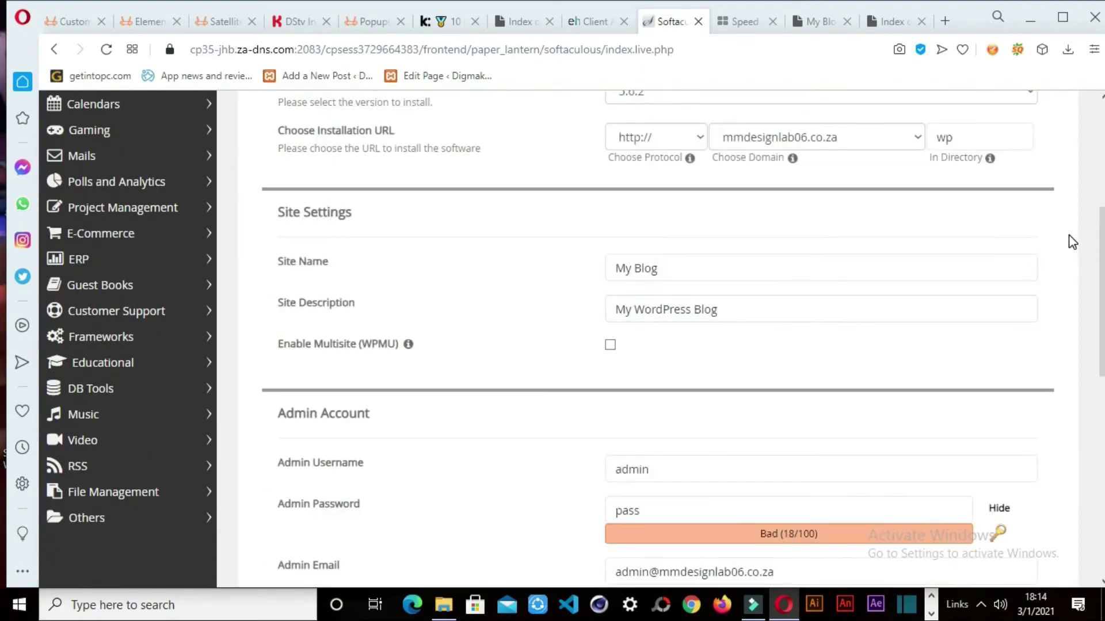
mouse_move(1102, 241)
mouse_down()
mouse_move(1102, 157)
mouse_move(1093, 224)
mouse_up()
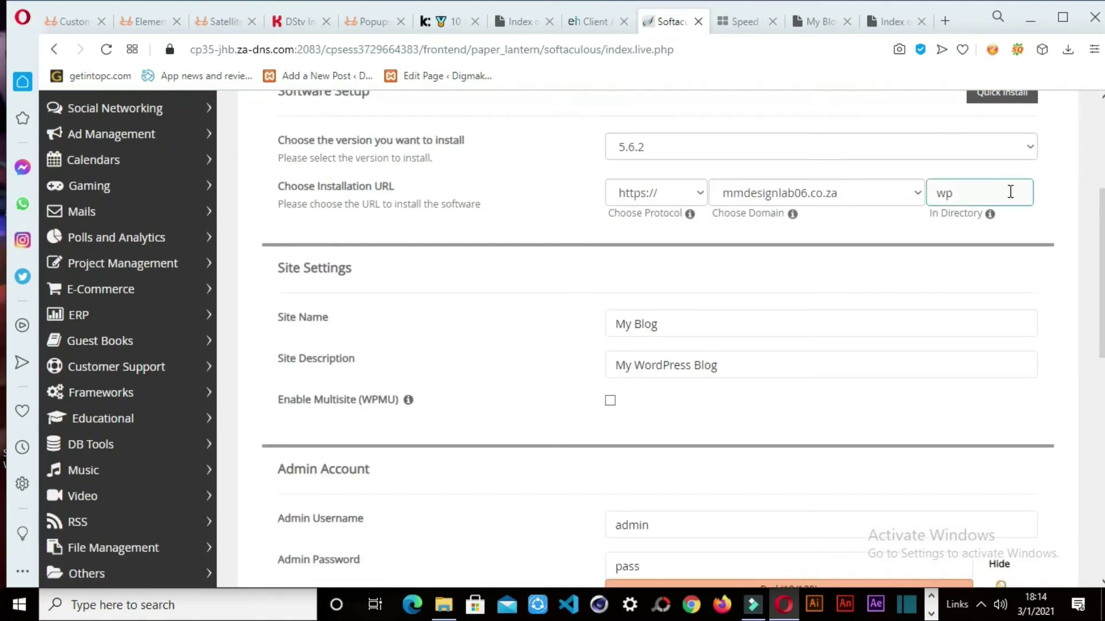
click(978, 199)
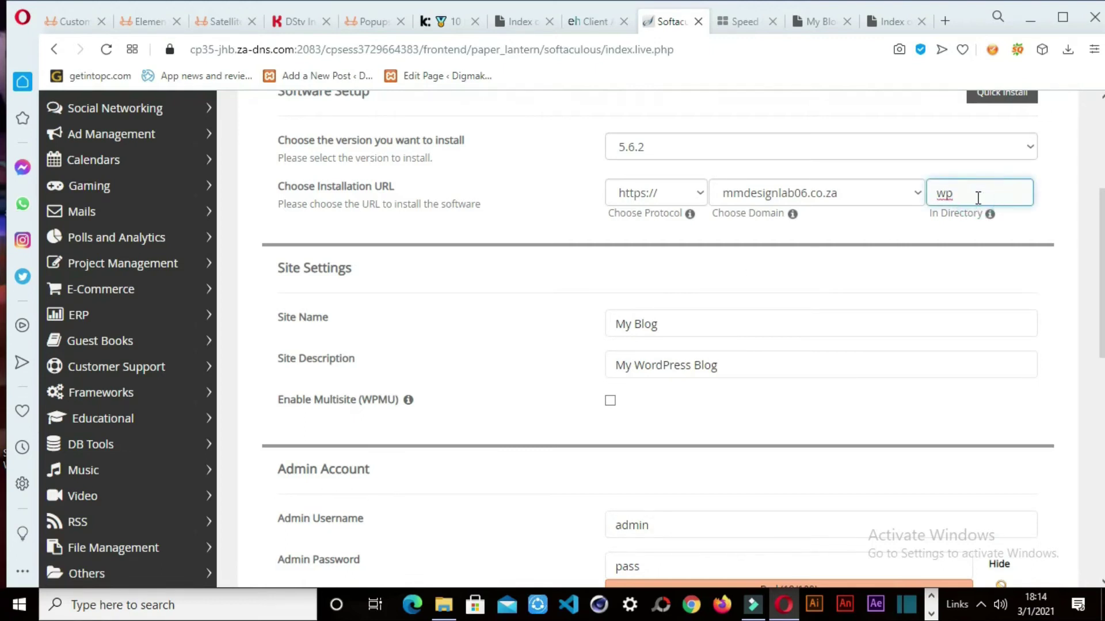
key(BackSpace)
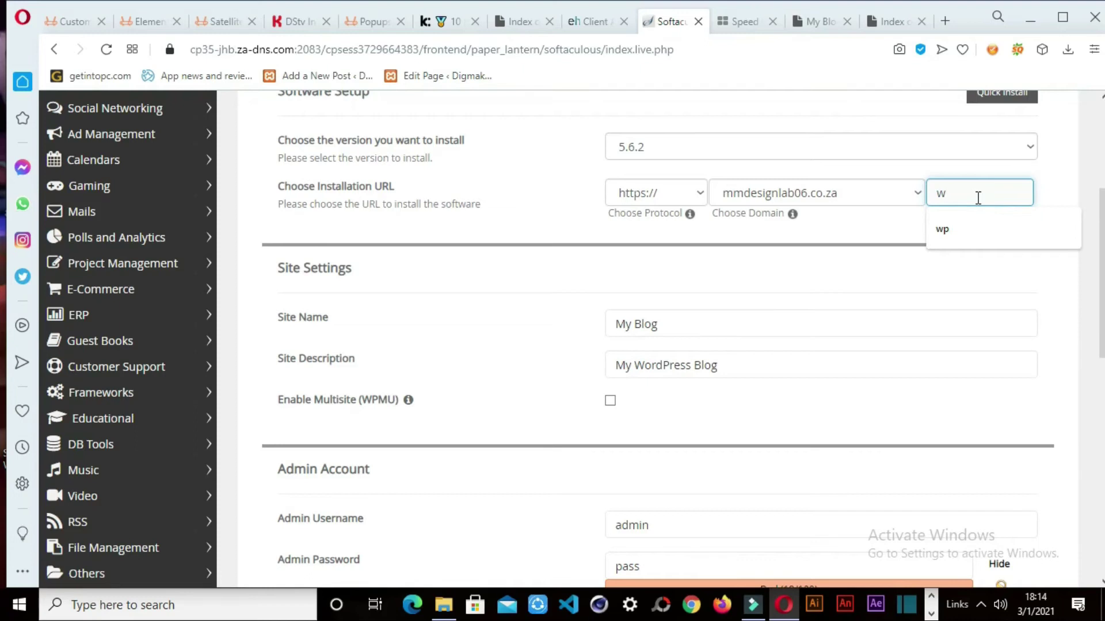
key(BackSpace)
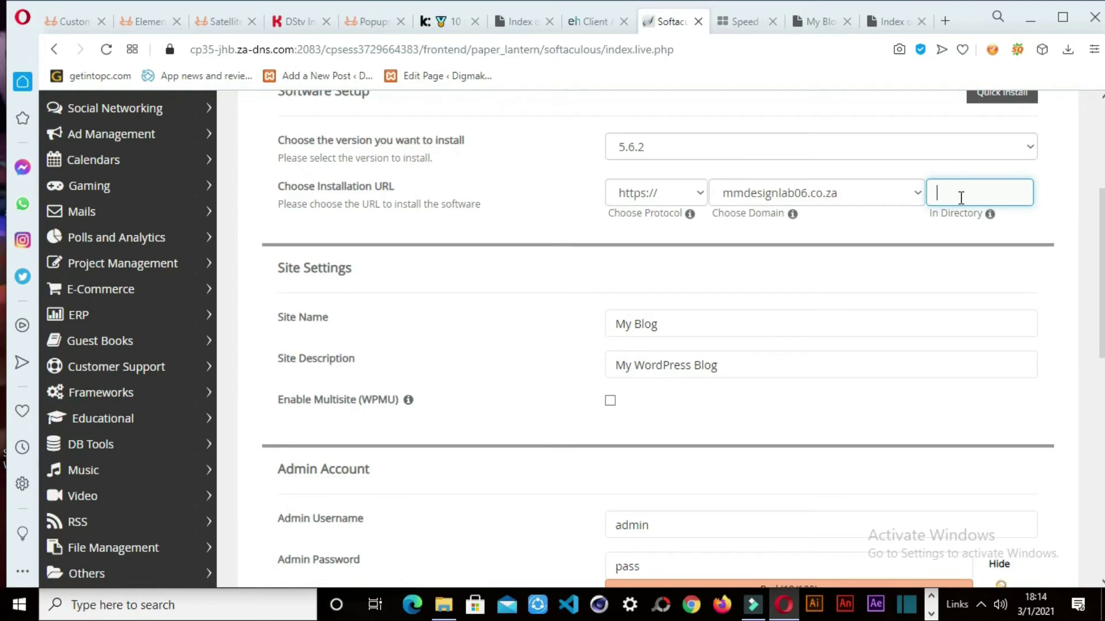
drag(1101, 233, 1102, 282)
scroll(698, 288, up, 4)
- Fill the admin username with the suggested autofill entry
drag(1100, 231, 1101, 343)
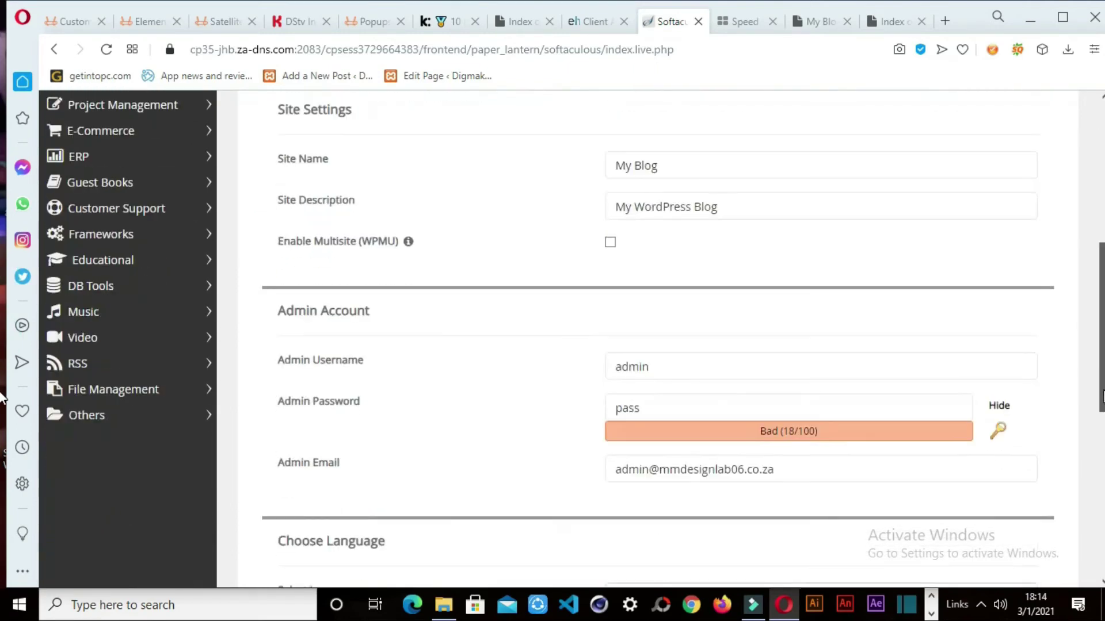
click(723, 360)
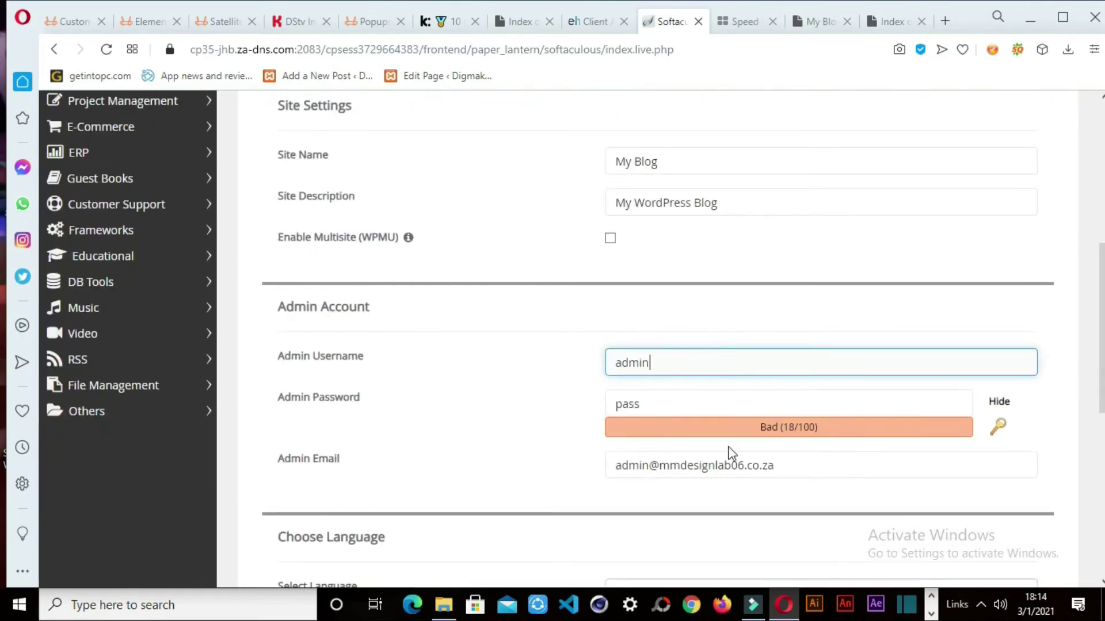
click(855, 367)
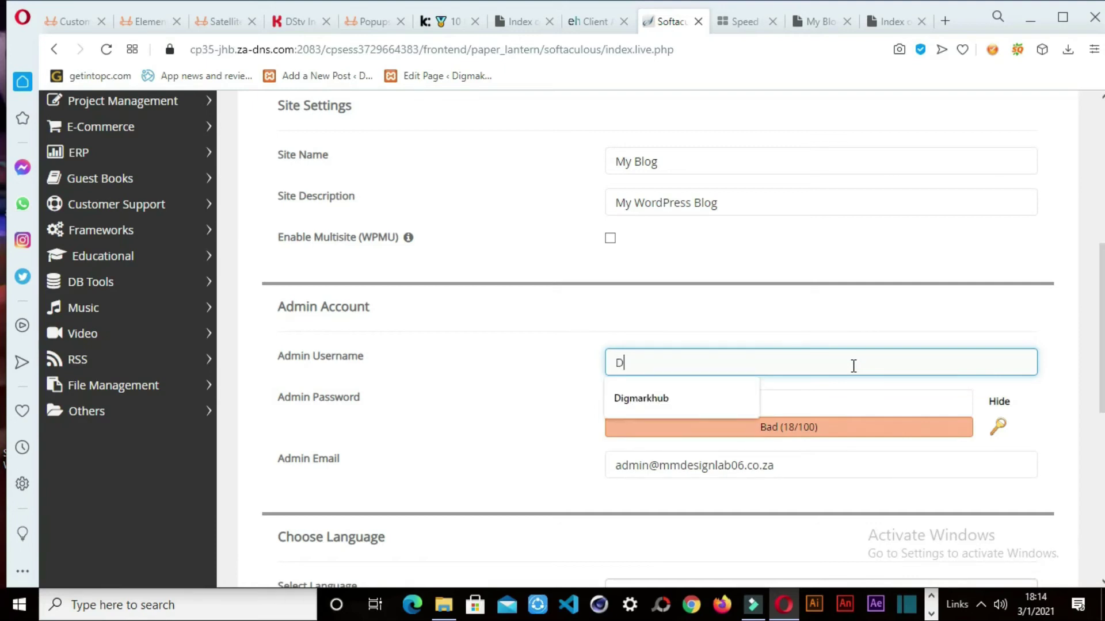
text(D)
click(729, 397)
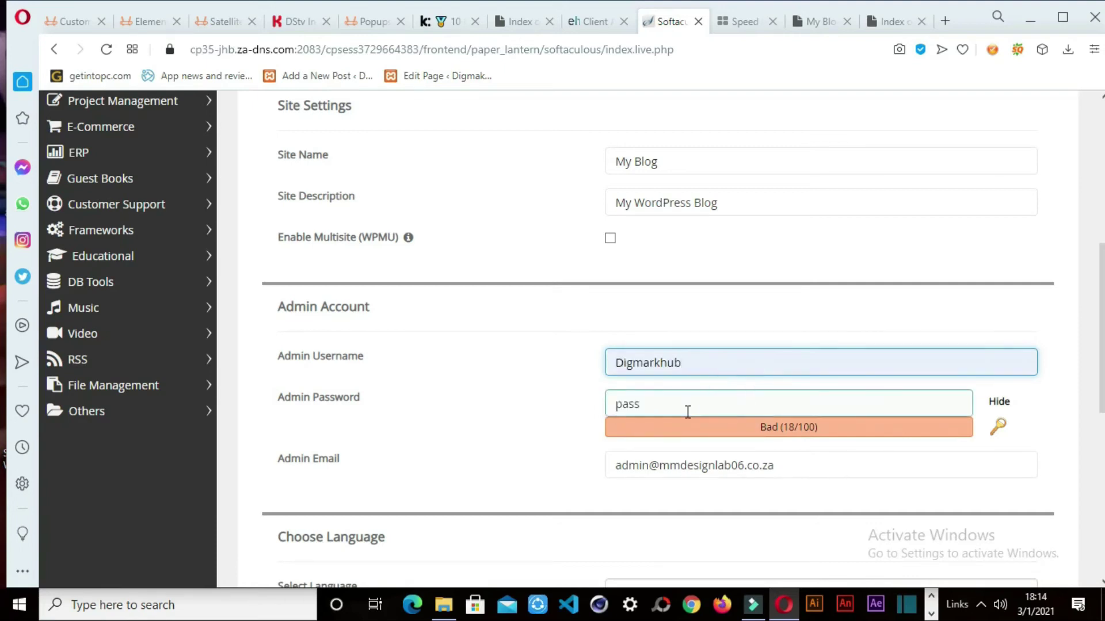
- Mask the admin password, clear the default, and start typing a new password
click(1001, 403)
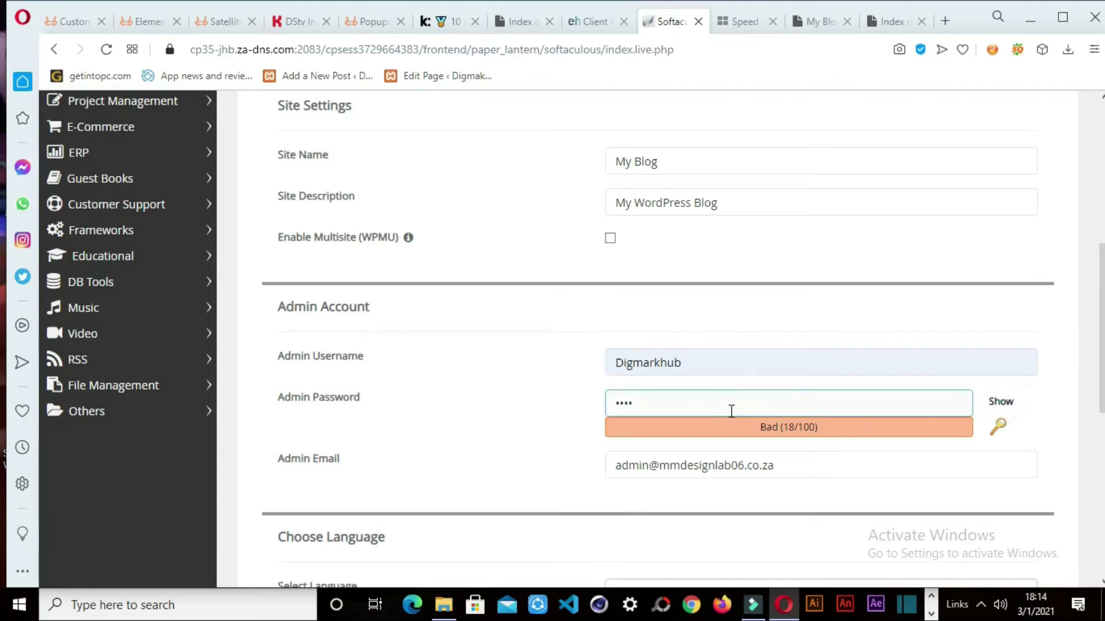
key(ctrl+a)
key(ctrl+v)
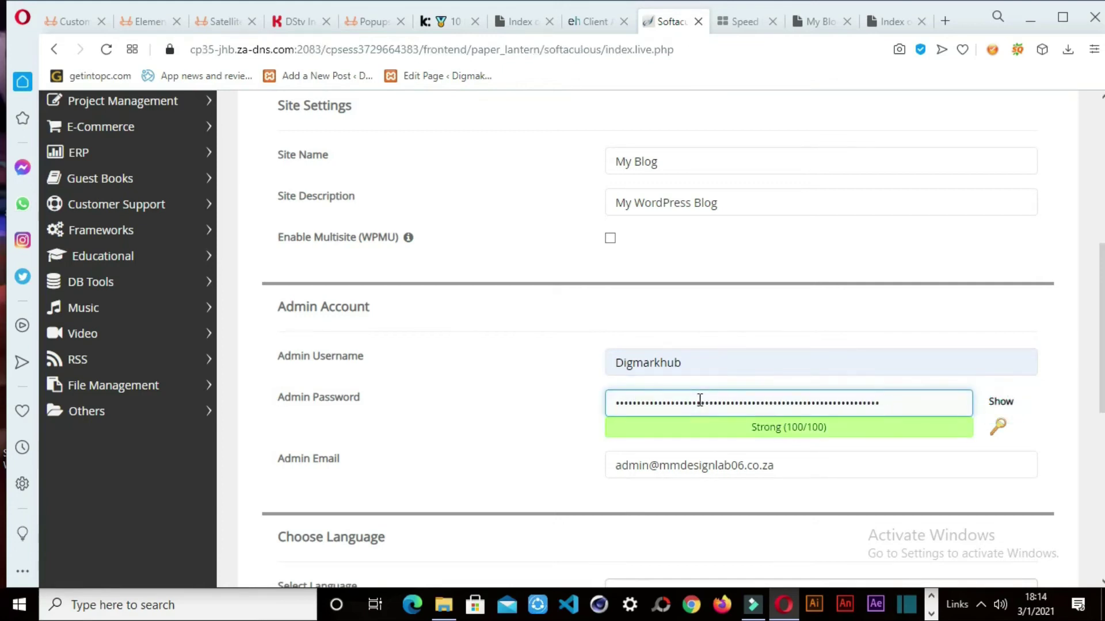
key(BackSpace)
key(BackSpace)
key(BackSpace)
key(BackSpace)
key(BackSpace)
key(BackSpace)
key(BackSpace)
key(BackSpace)
key(BackSpace)
key(BackSpace)
key(BackSpace)
key(BackSpace)
key(BackSpace)
key(BackSpace)
key(BackSpace)
key(BackSpace)
key(BackSpace)
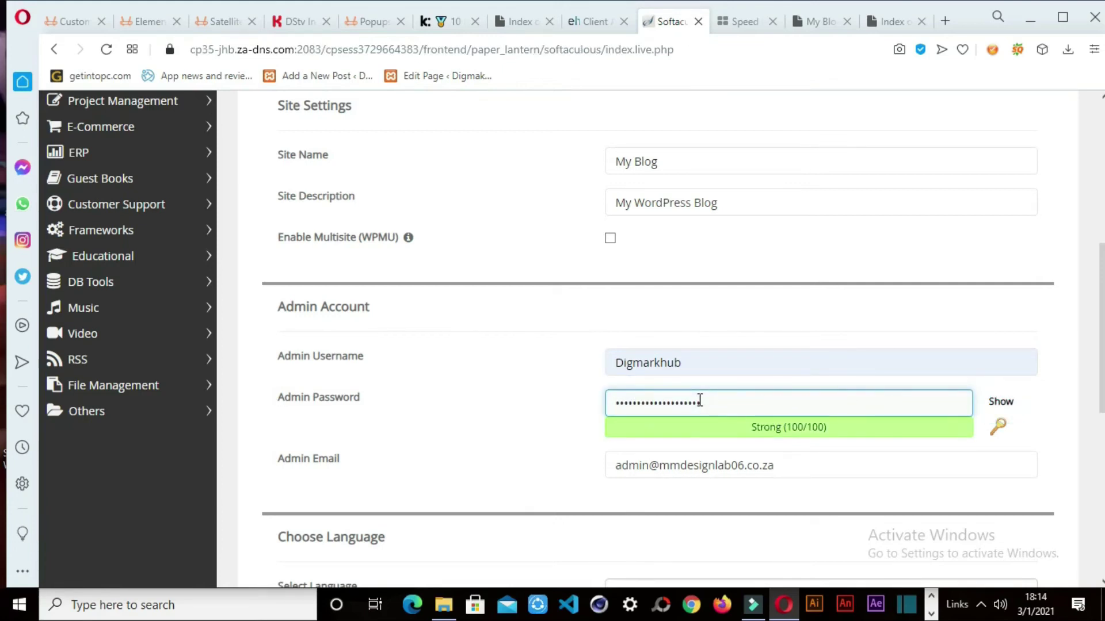
key(BackSpace)
key(BackSpace)
key(BackSpace)
key(BackSpace)
key(BackSpace)
key(BackSpace)
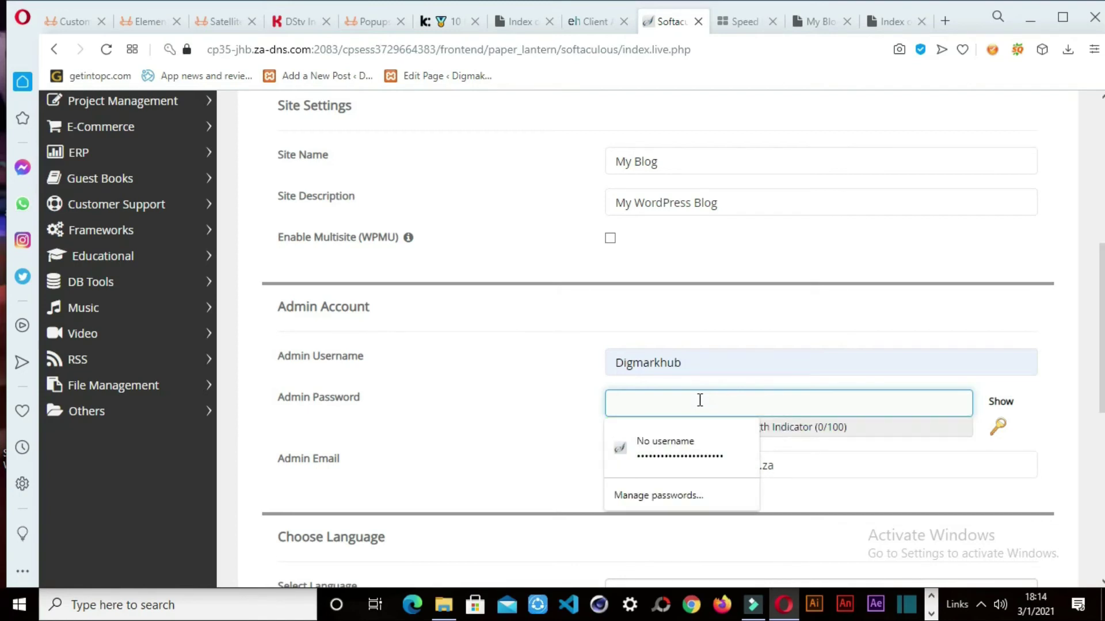
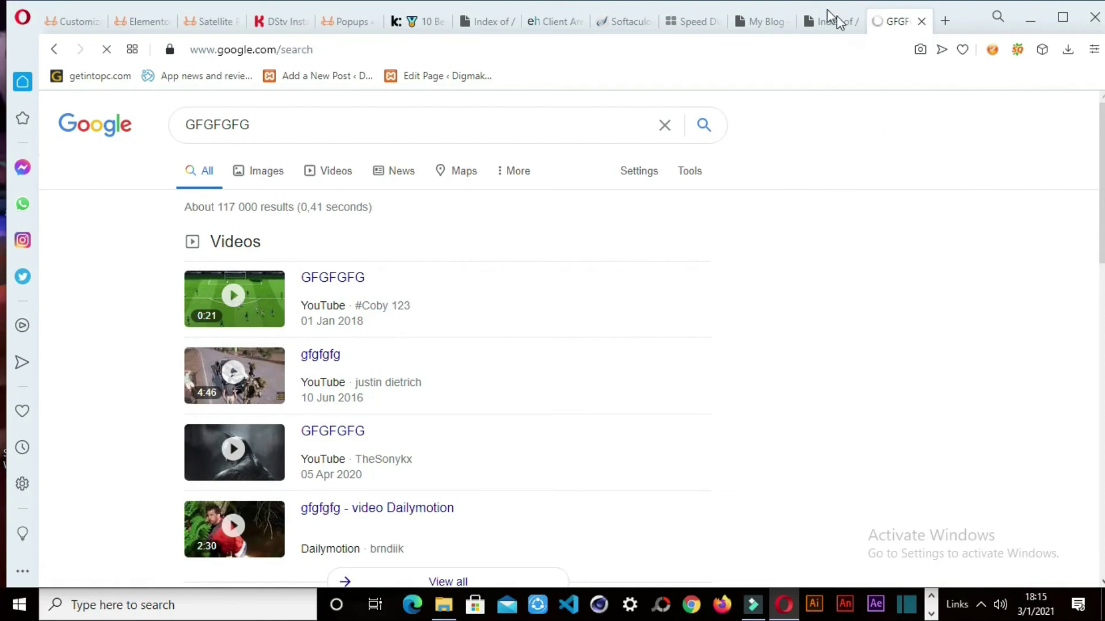
- Copy the e-mail address from the Google account panel in the Google Search tab
click(611, 17)
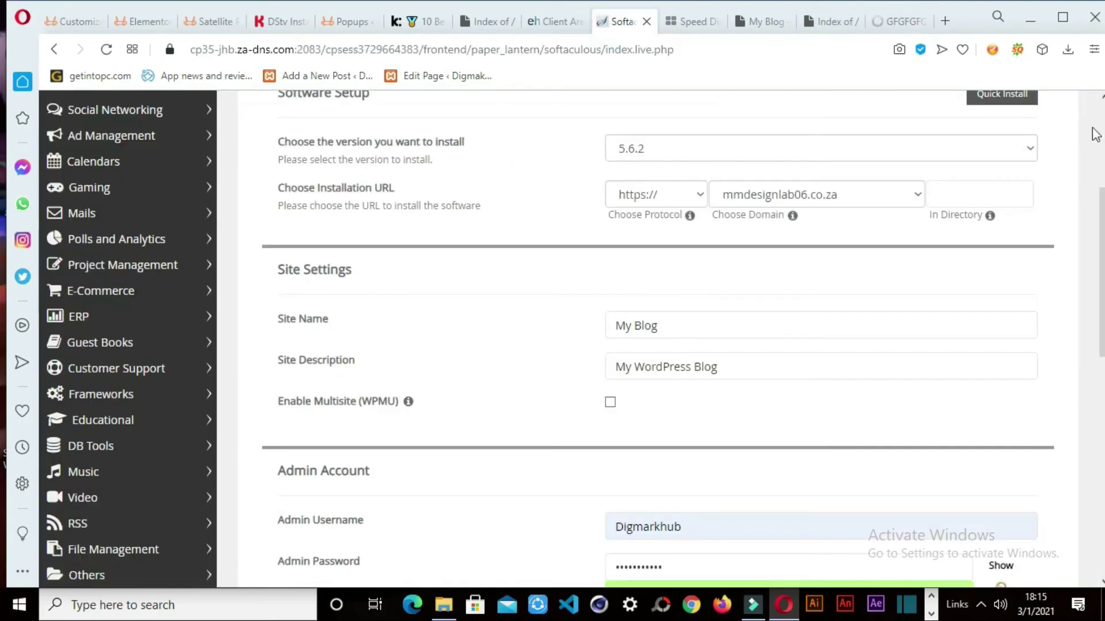
drag(1102, 182, 1100, 106)
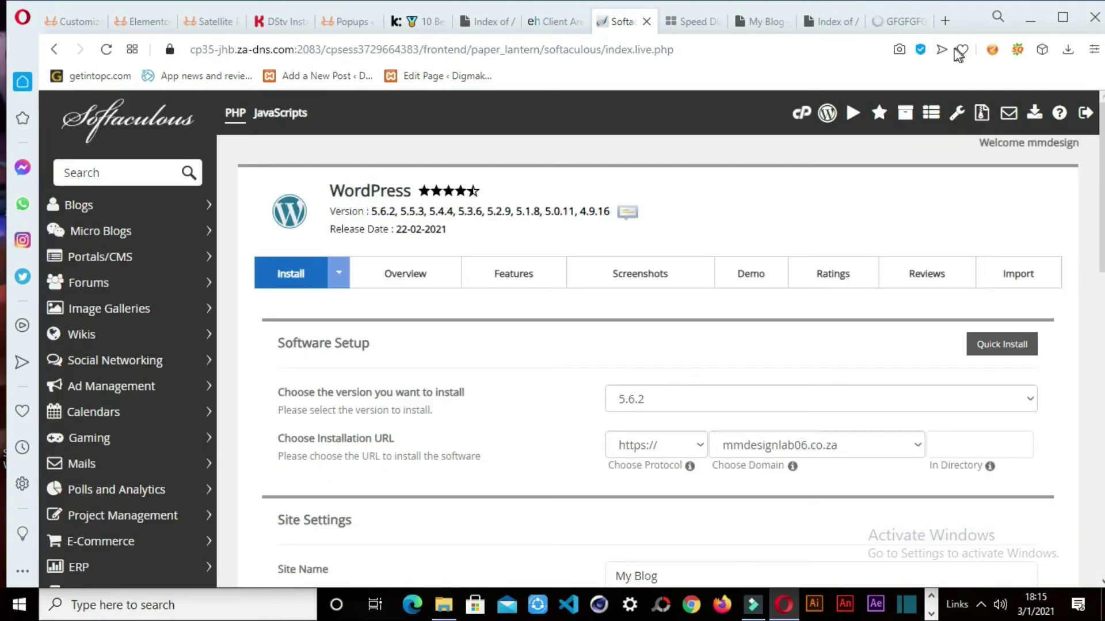
click(883, 13)
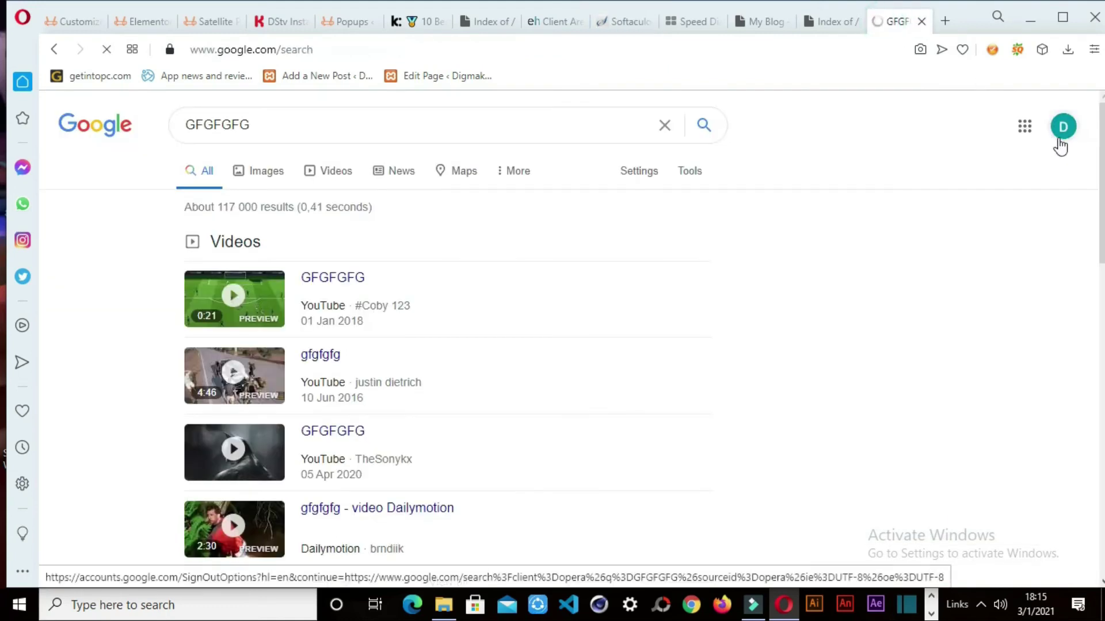
click(1062, 126)
drag(1025, 278, 899, 277)
click(967, 248)
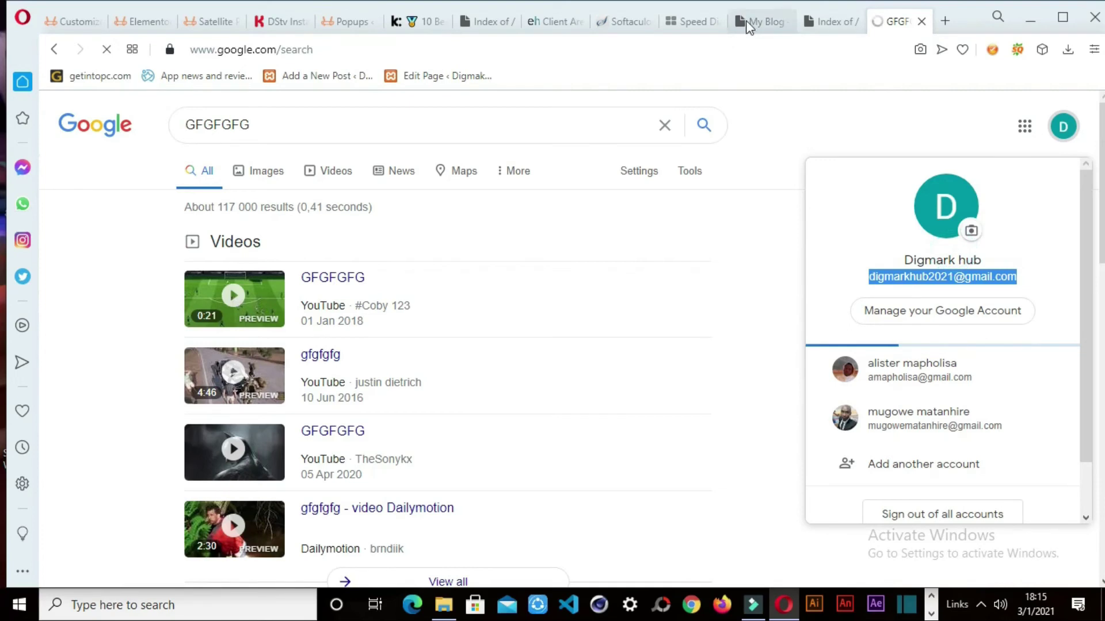
- Go back to the Softaculous WordPress install form, which keeps its filled-in settings
click(761, 25)
click(609, 23)
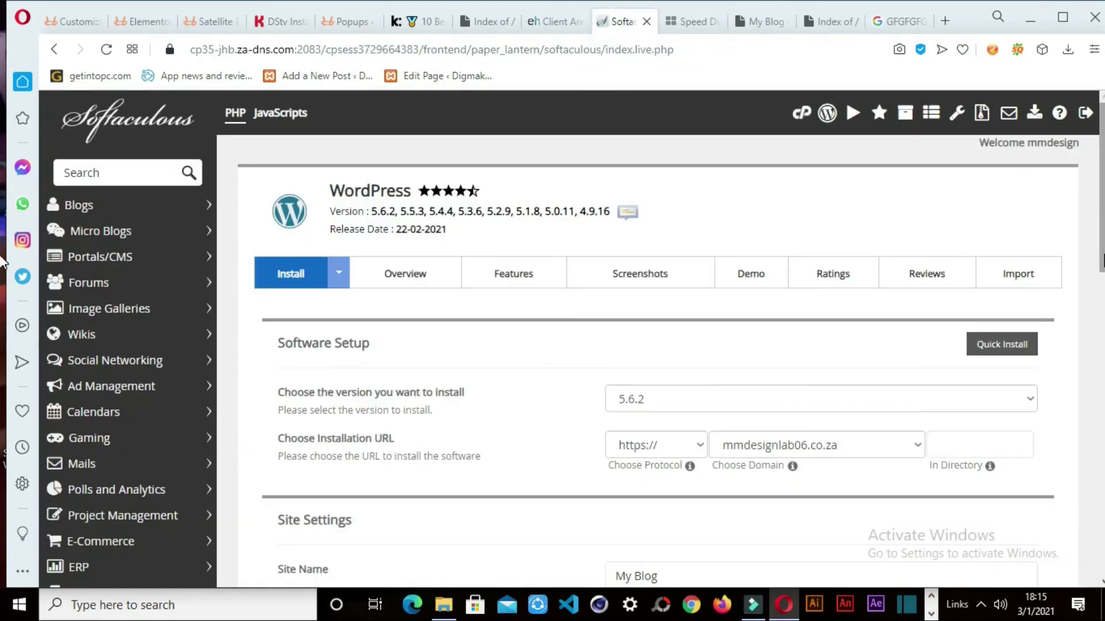
scroll(2, 303, down, 3)
- Paste the copied e-mail as the Admin Email and enable Limit Login Attempts (Loginizer)
scroll(2, 303, up, 3)
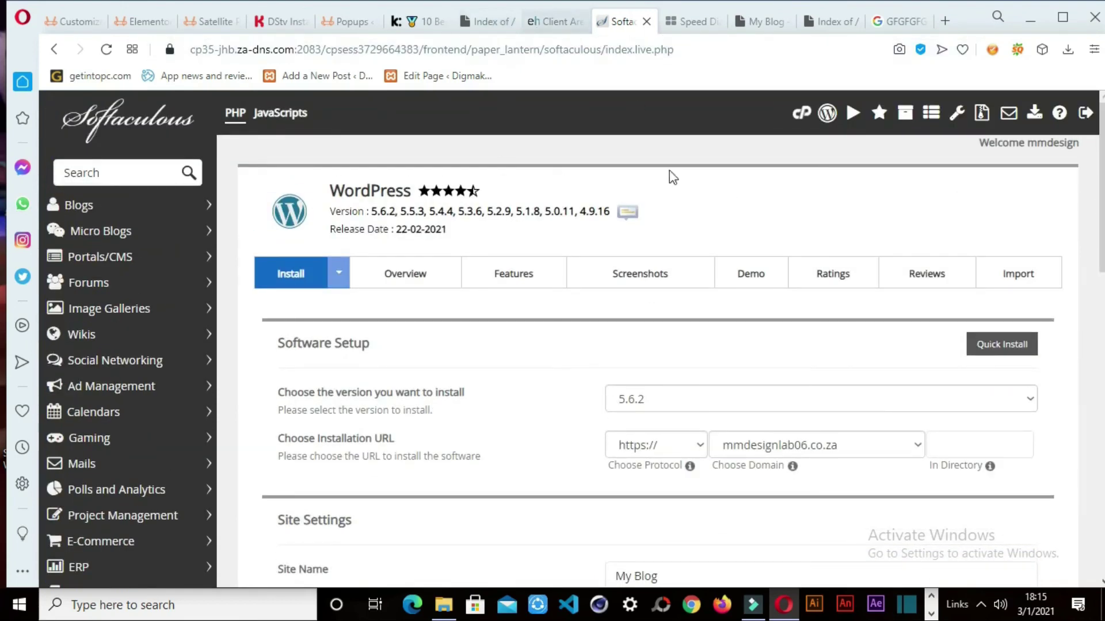
scroll(2, 346, down, 13)
scroll(2, 345, up, 4)
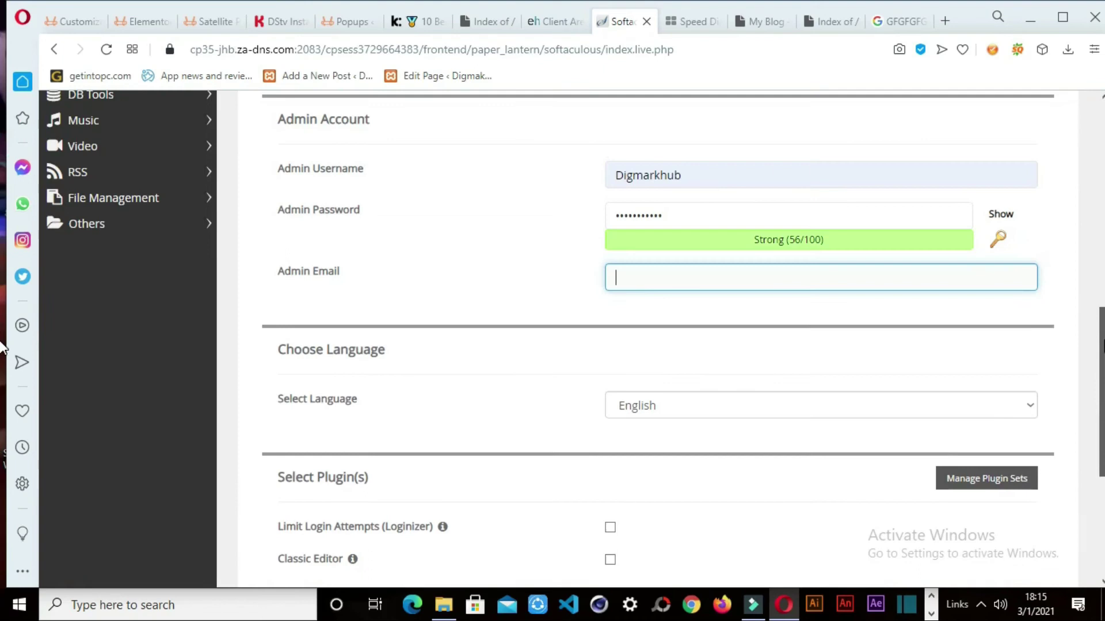
right_click(634, 273)
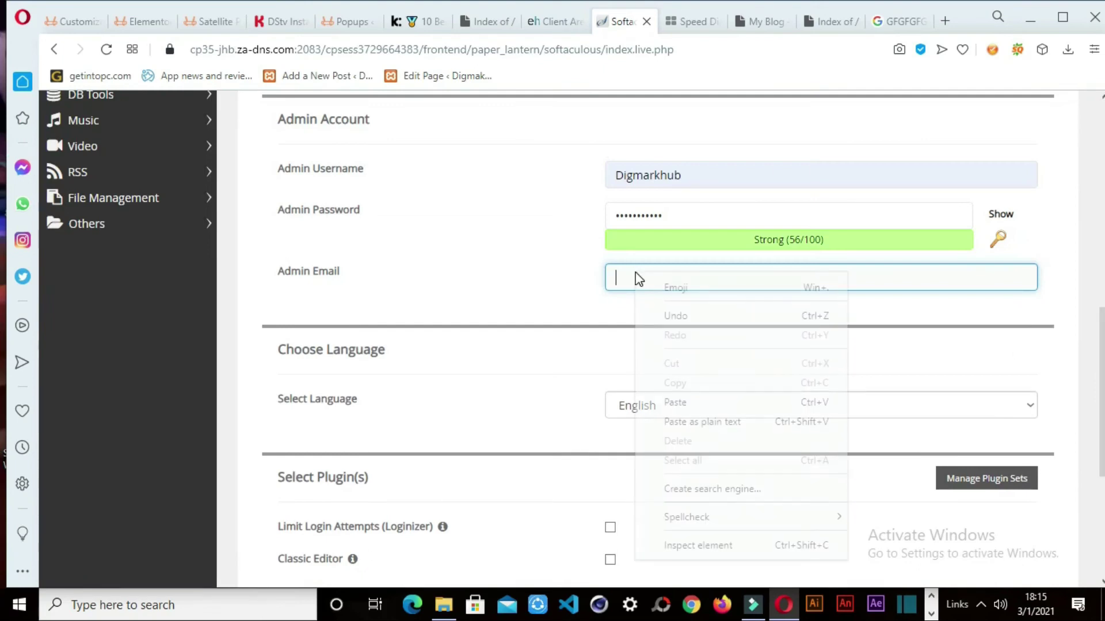
click(692, 402)
click(745, 310)
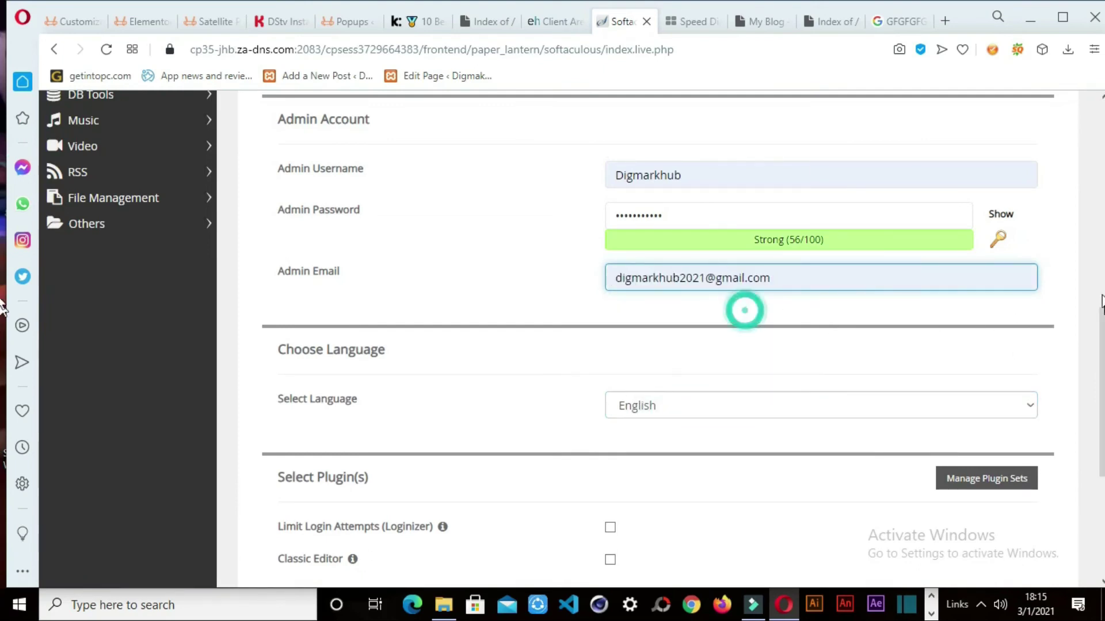
drag(1102, 304, 1102, 436)
click(611, 256)
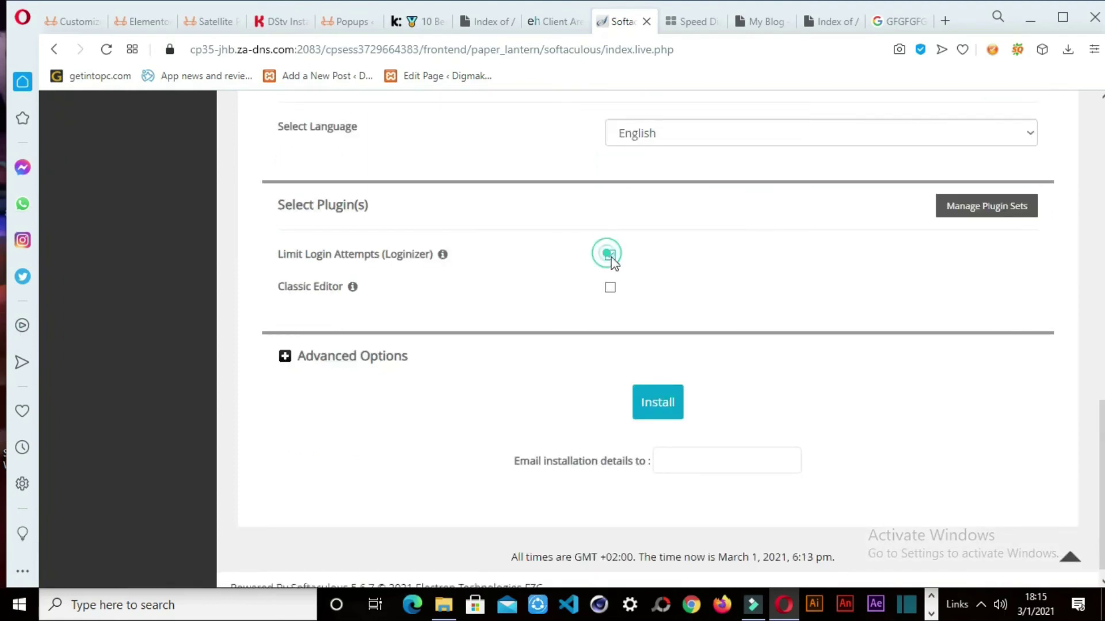
- Paste the e-mail into the installation-details Email field and start the WordPress install
click(709, 452)
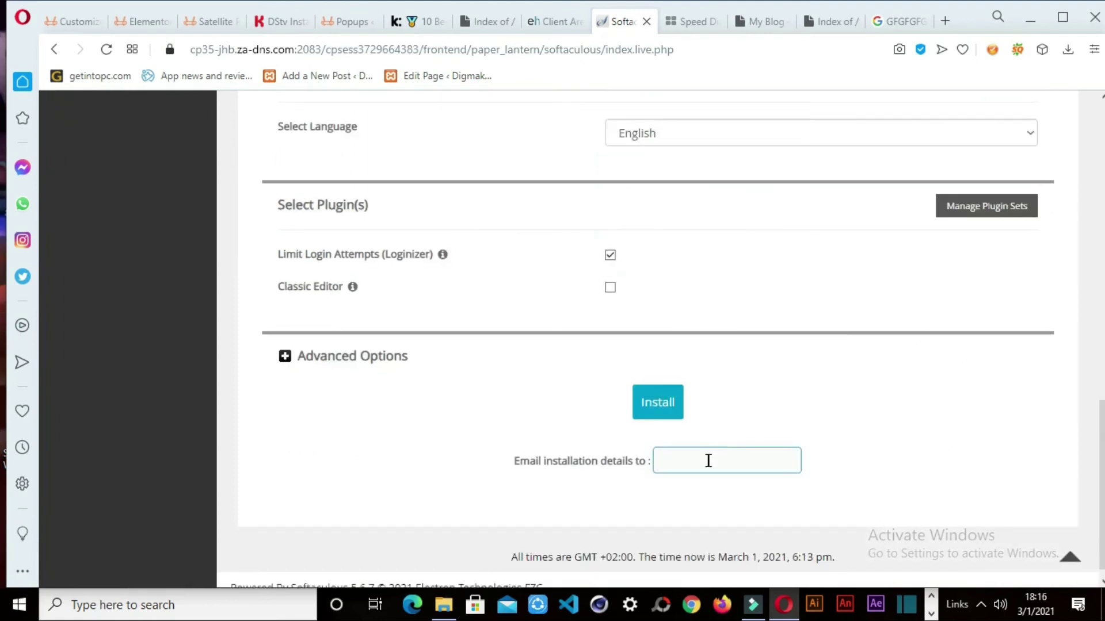
click(708, 460)
right_click(707, 461)
click(756, 303)
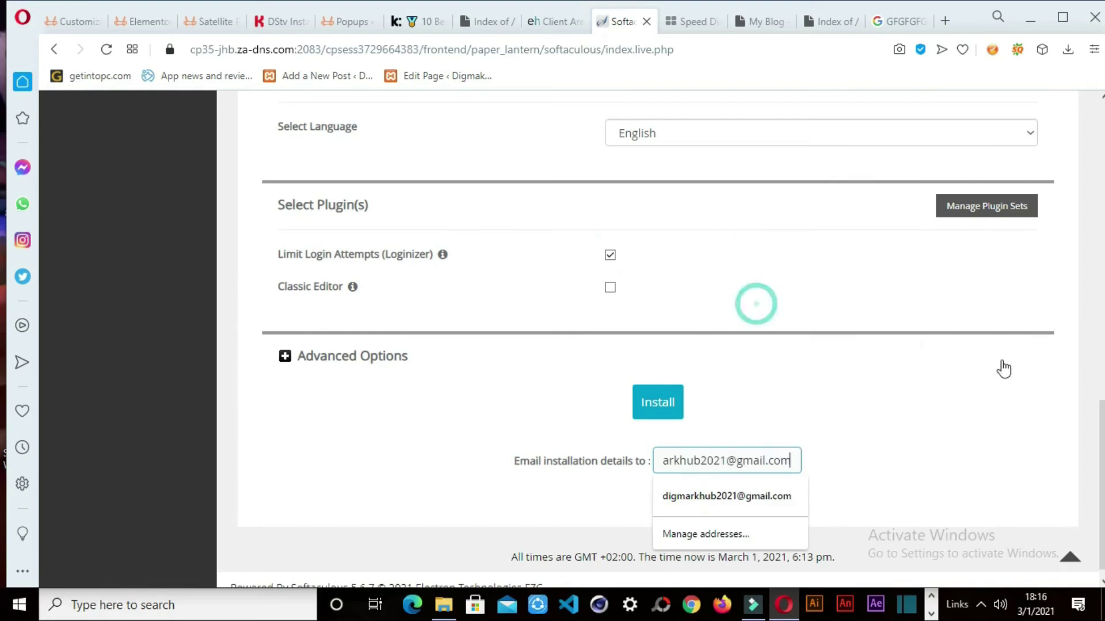
click(675, 407)
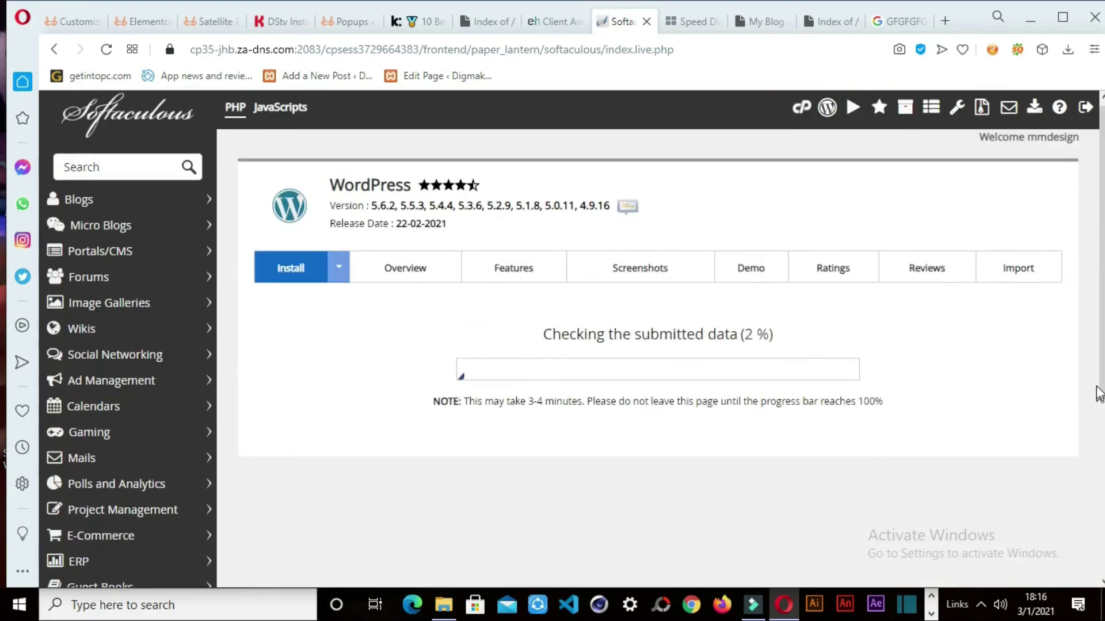
drag(1099, 395, 1101, 272)
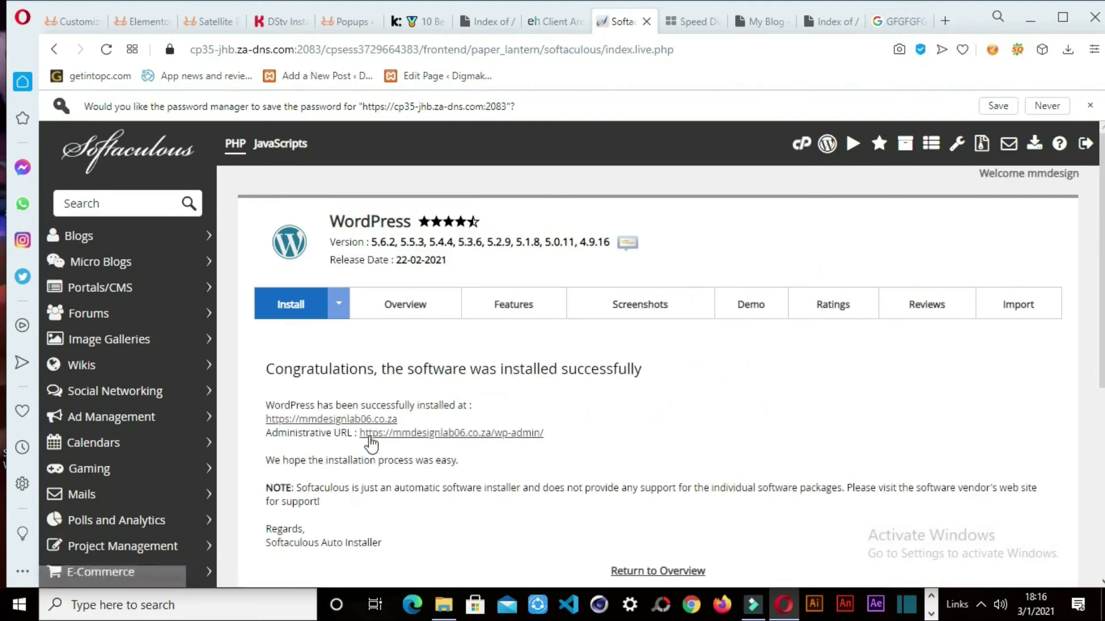
drag(397, 419, 374, 428)
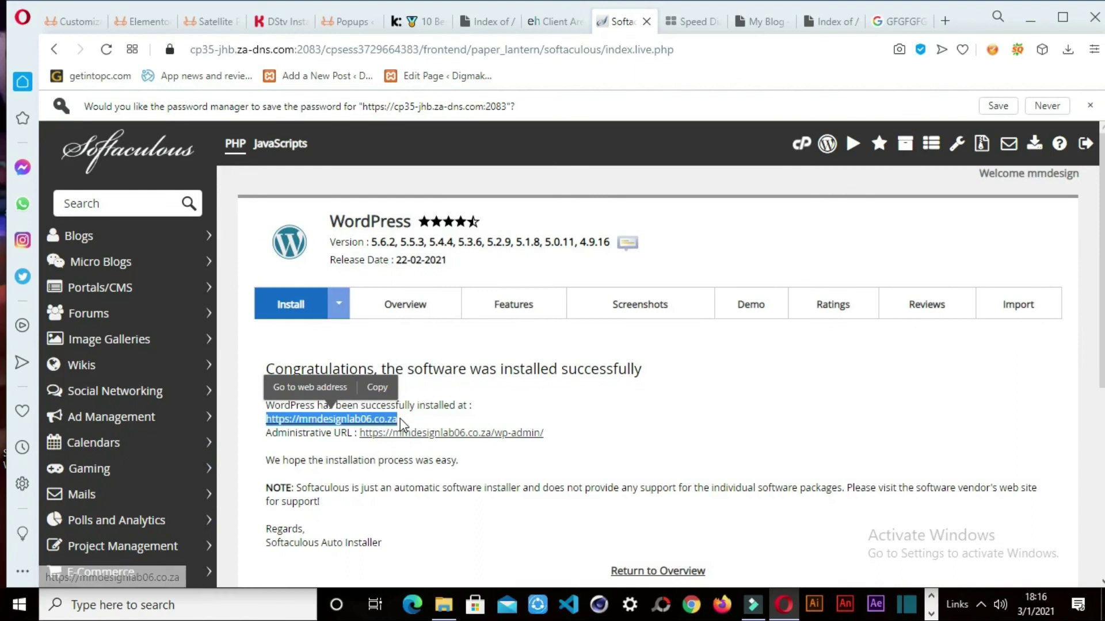
drag(381, 389, 311, 396)
right_click(373, 388)
click(484, 228)
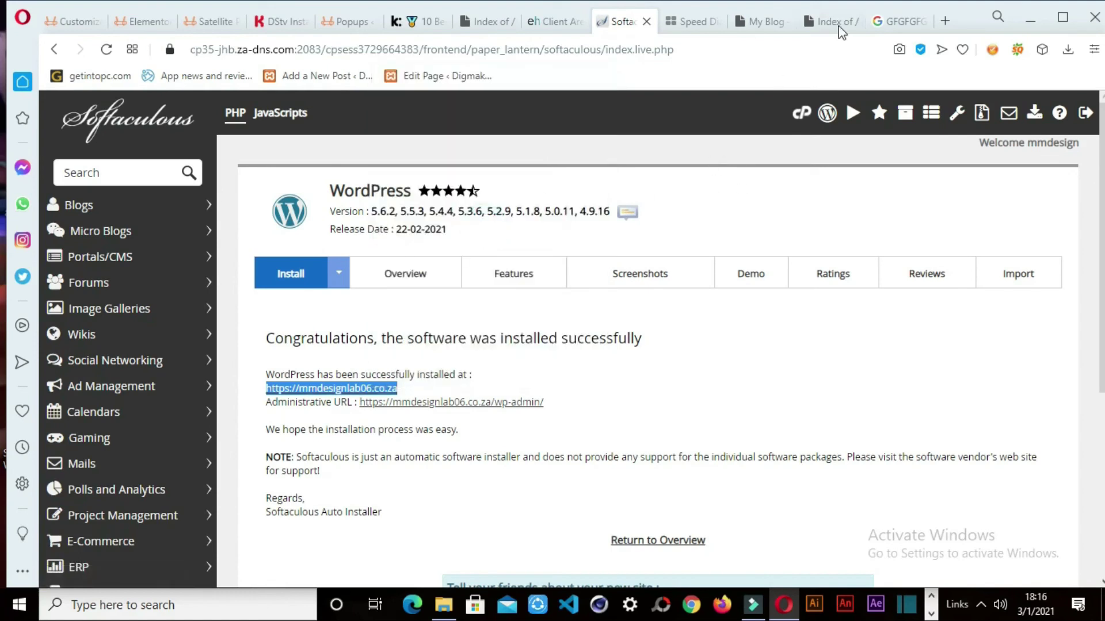
- Replace the Google tab's address bar URL with the copied site address
click(898, 21)
drag(327, 49, 300, 61)
drag(672, 50, 164, 51)
right_click(198, 51)
click(253, 131)
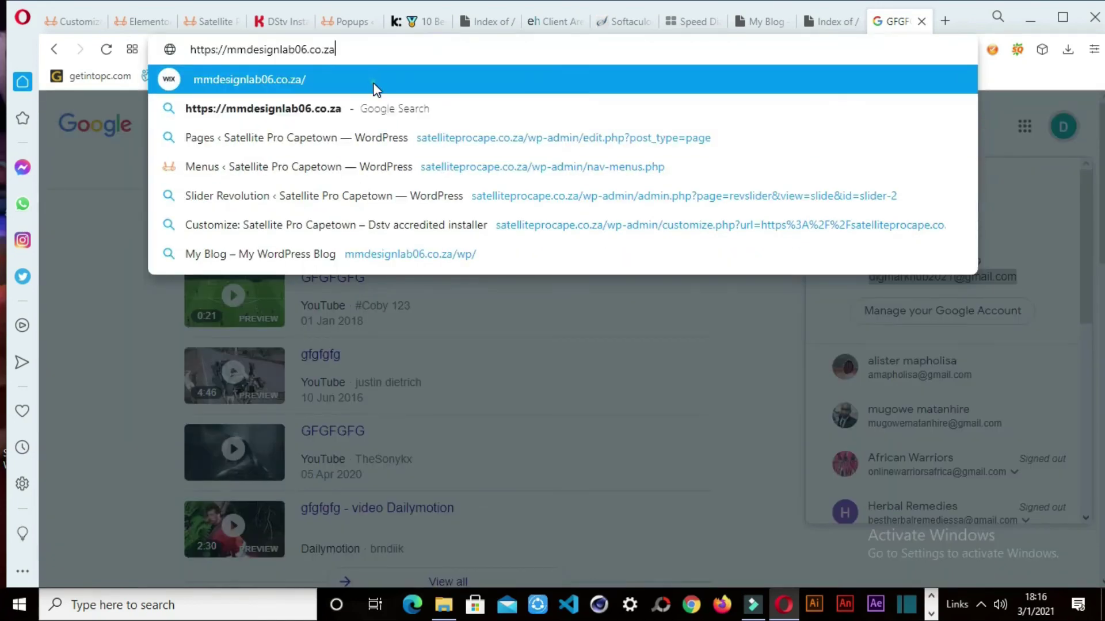
- Open the mmdesignlab06.co.za site and close the leftover Index of / directory listing
click(376, 89)
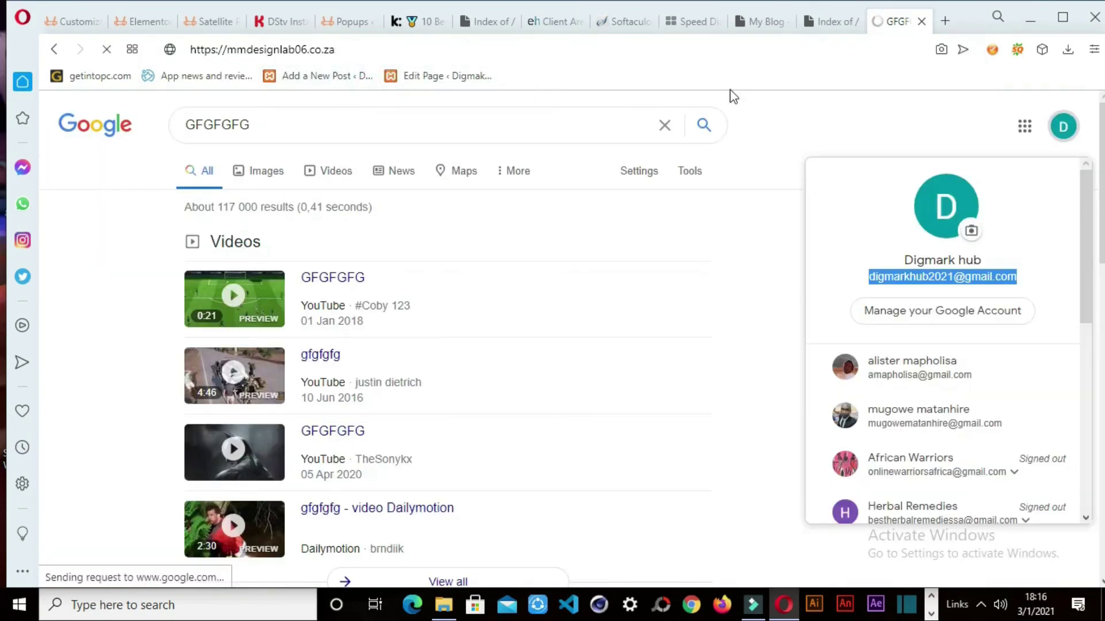
click(836, 21)
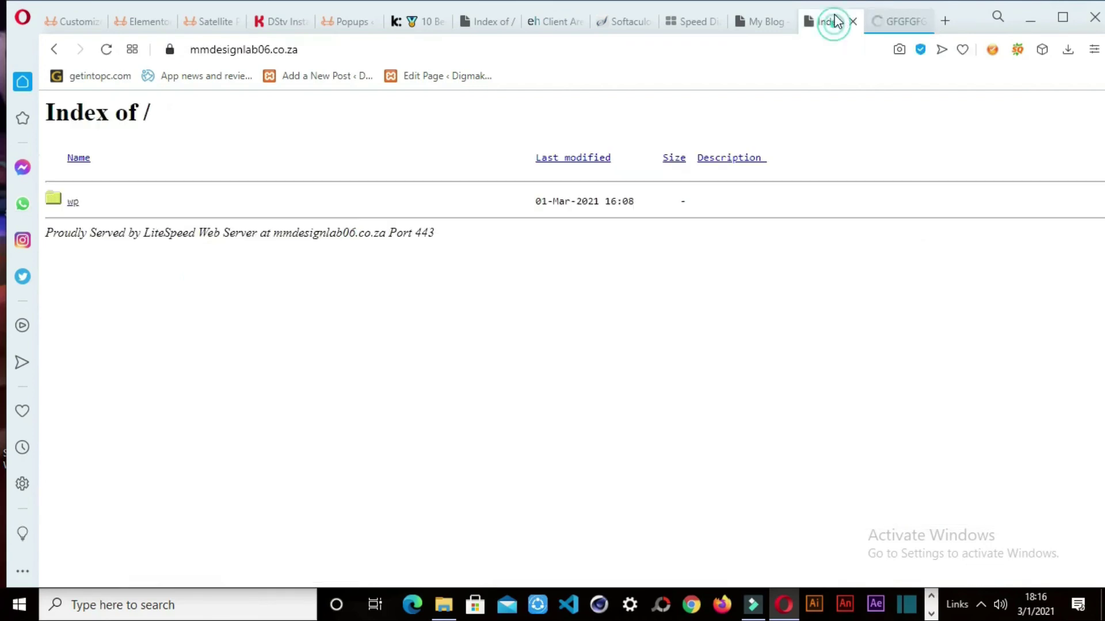
click(849, 23)
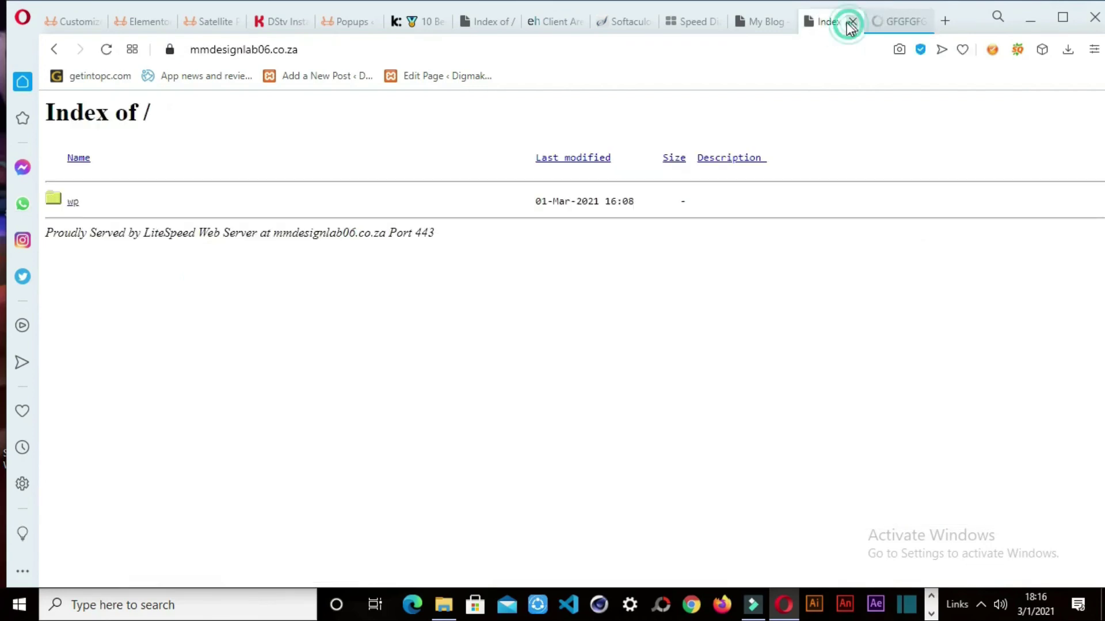
click(766, 22)
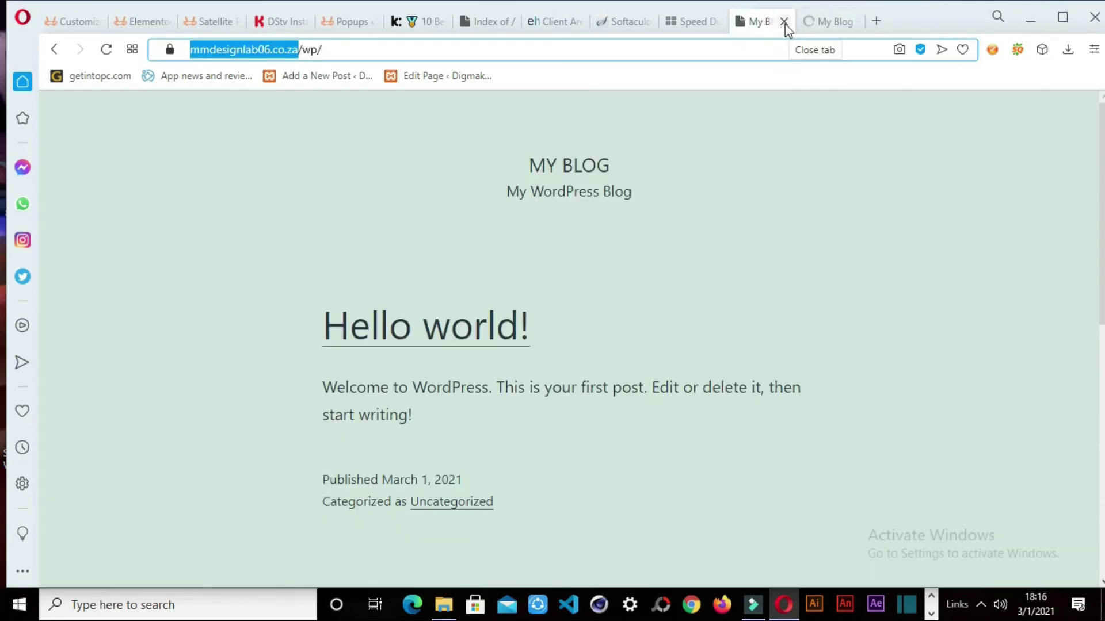
- Close the duplicate My Blog and Speed Dial tabs and show the Softaculous success page
click(876, 19)
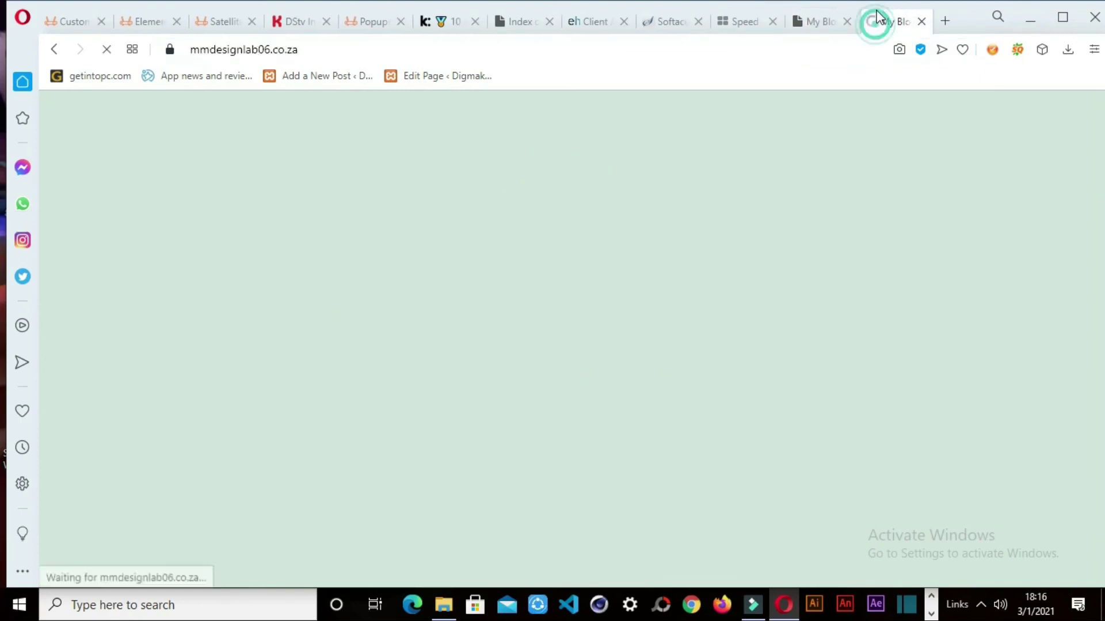
click(843, 25)
click(799, 17)
click(840, 23)
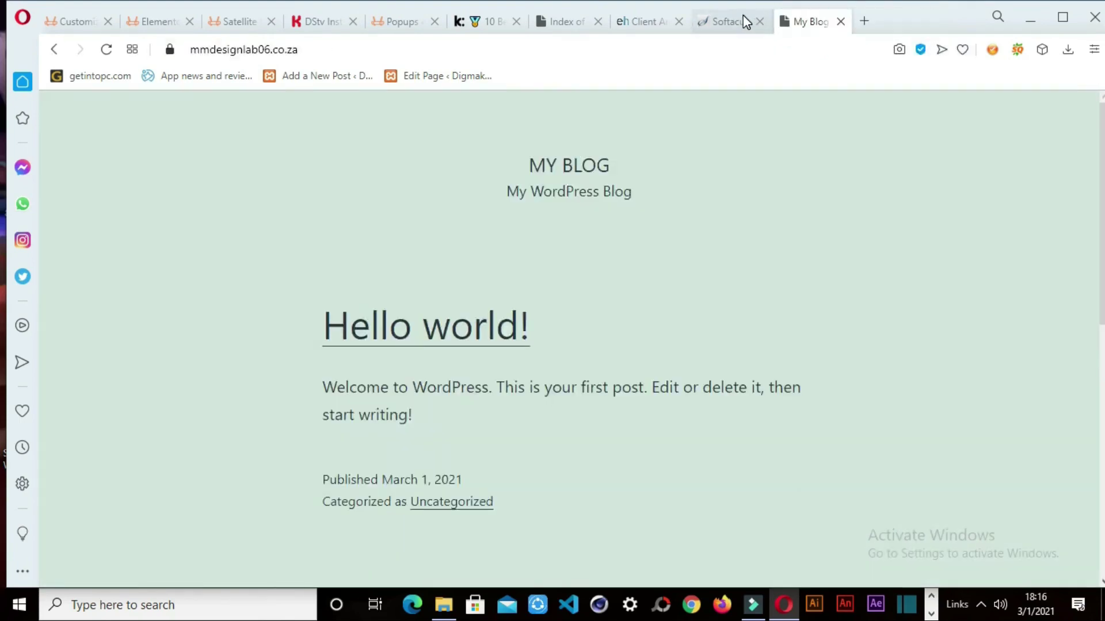
click(747, 22)
click(794, 22)
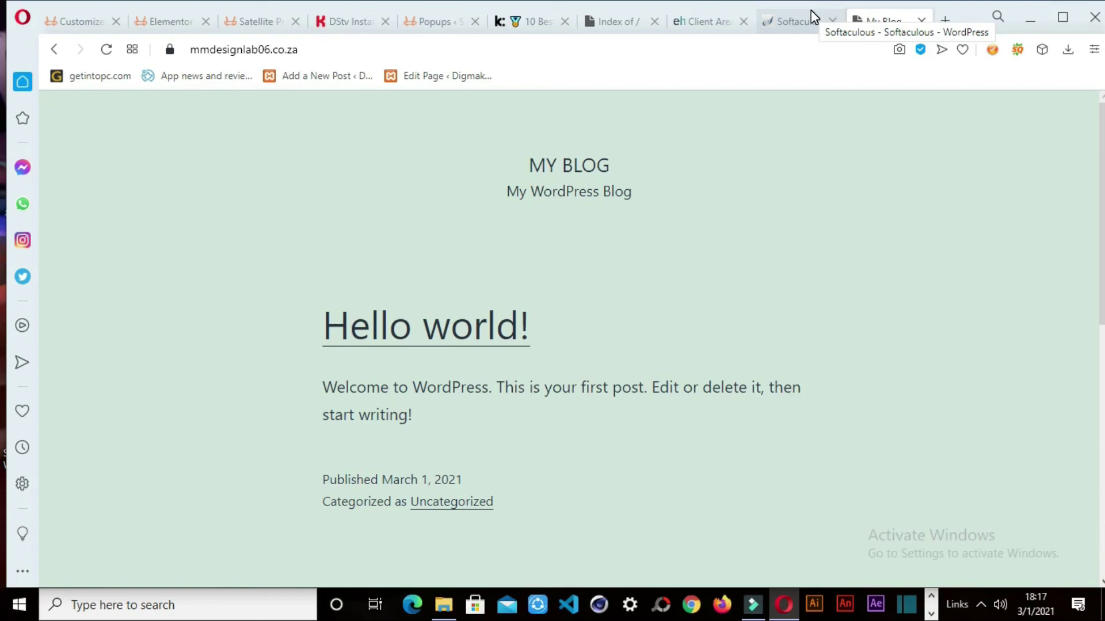
click(789, 22)
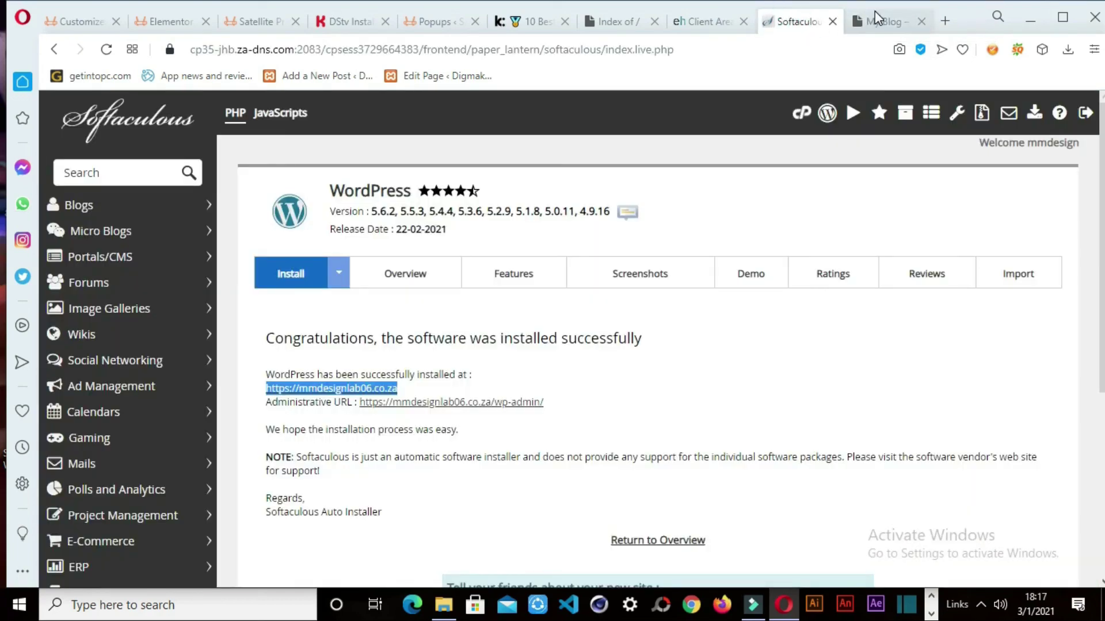
click(875, 12)
click(787, 22)
click(860, 26)
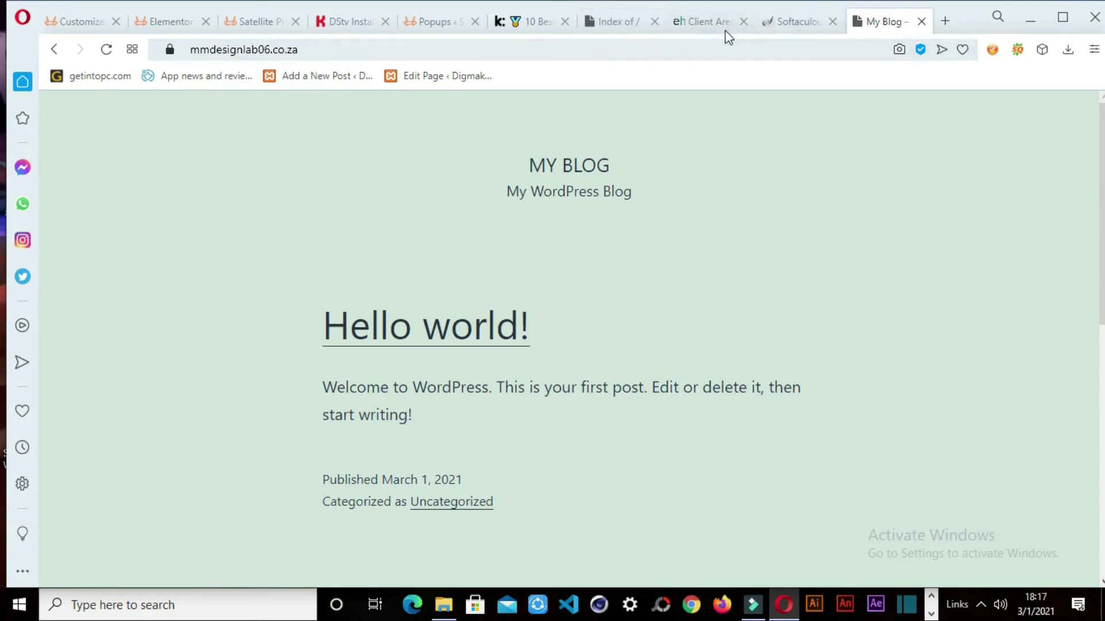
click(795, 30)
click(883, 23)
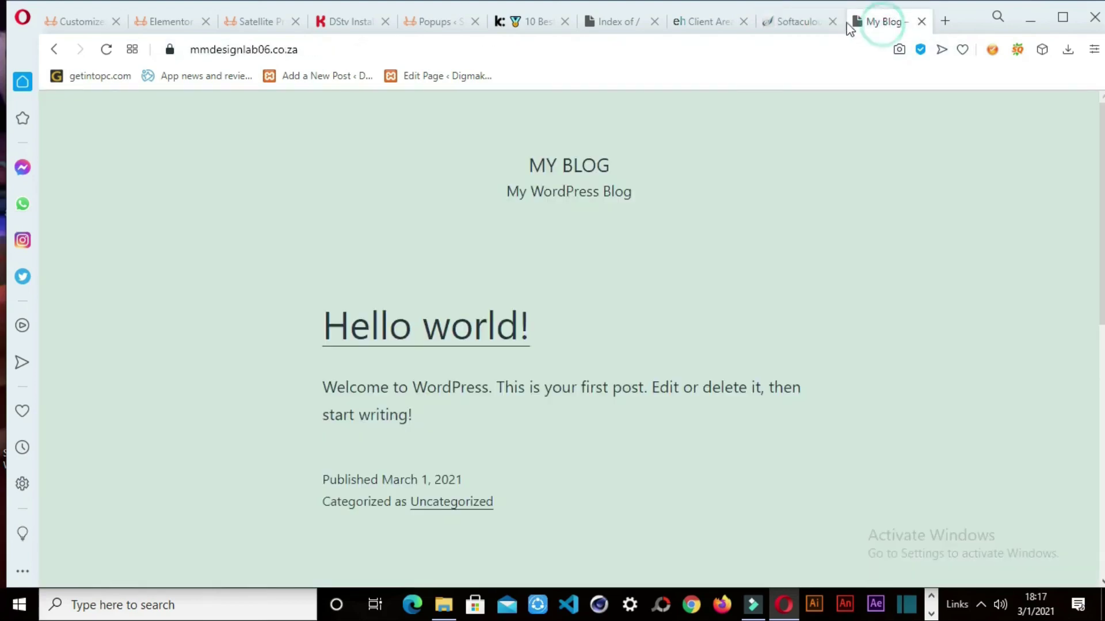
click(780, 16)
click(872, 21)
click(794, 23)
click(877, 22)
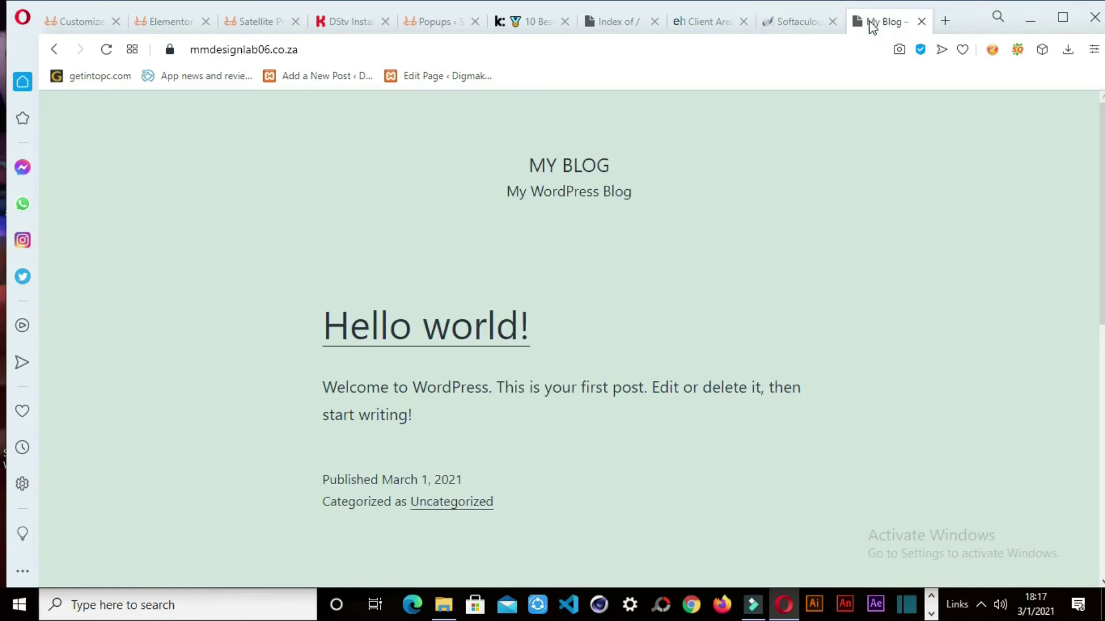
click(795, 18)
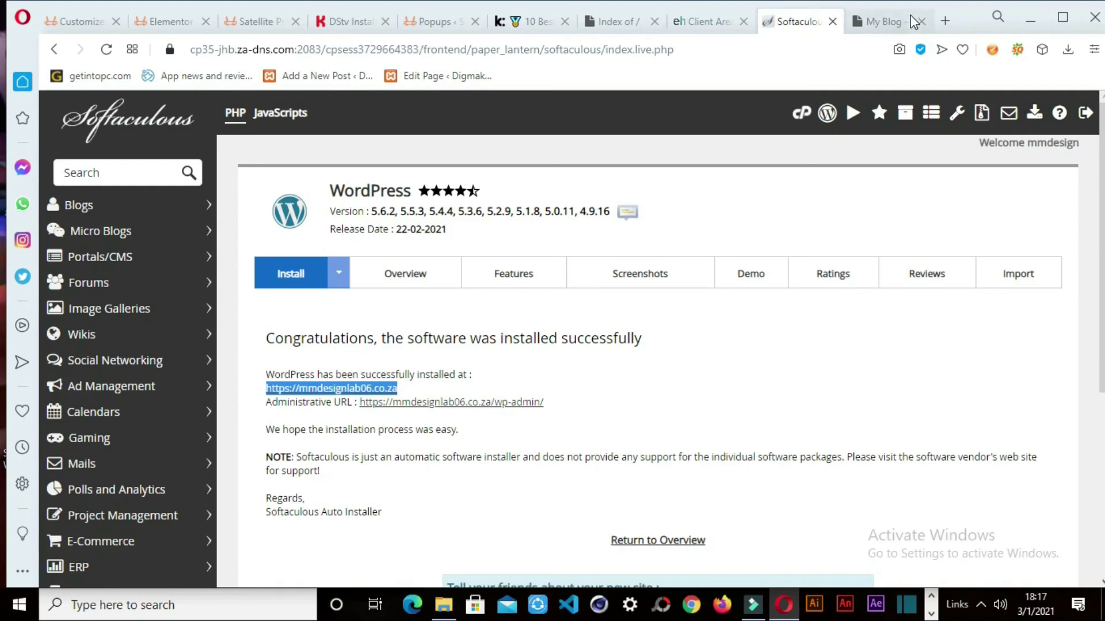
click(870, 22)
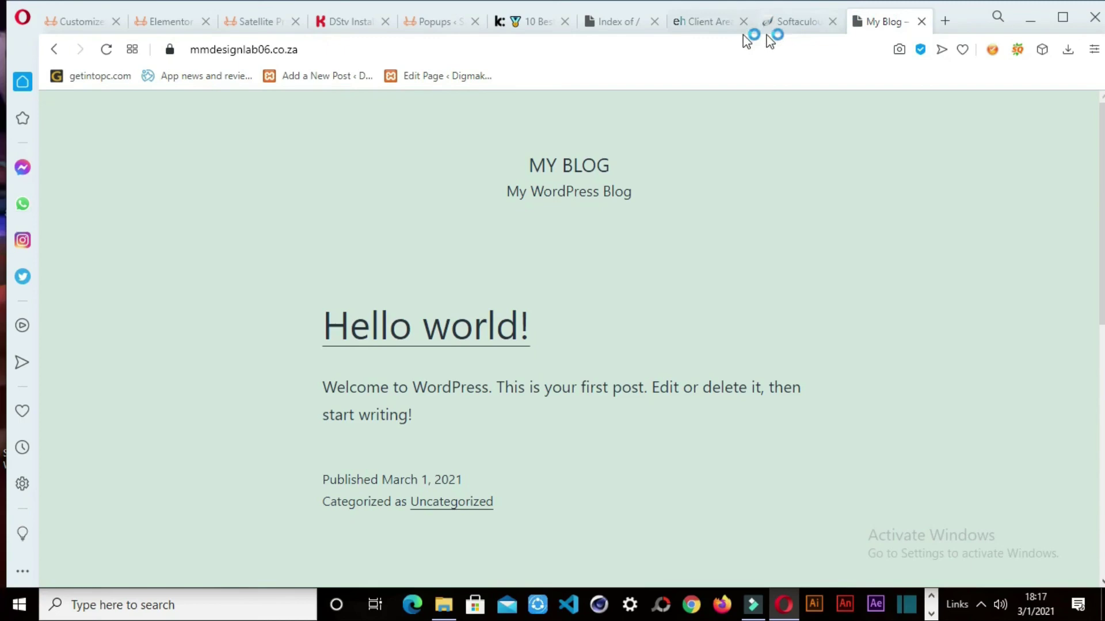
click(809, 22)
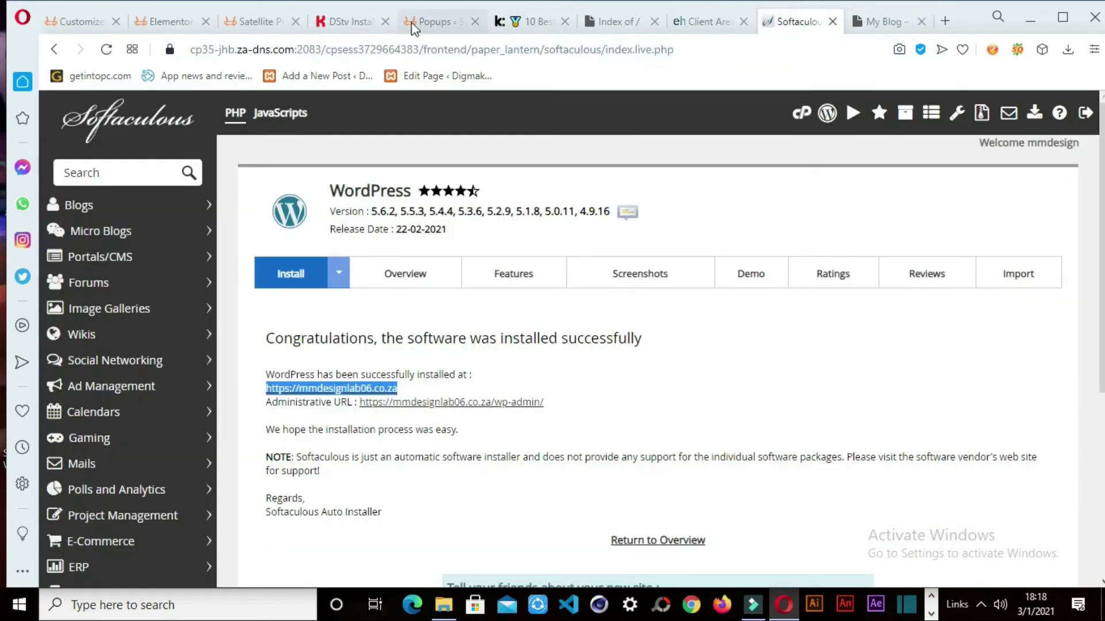
- Switch between the Satellite Pro Capetown, Elementor and My Blog tabs, ending on My Blog
click(261, 21)
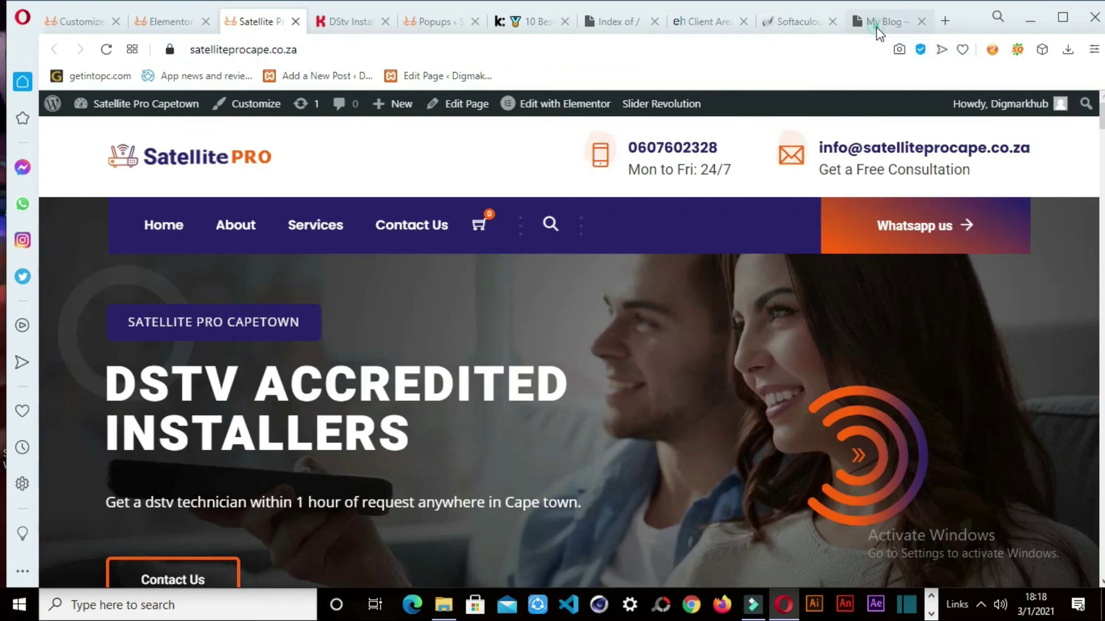
click(878, 23)
click(156, 23)
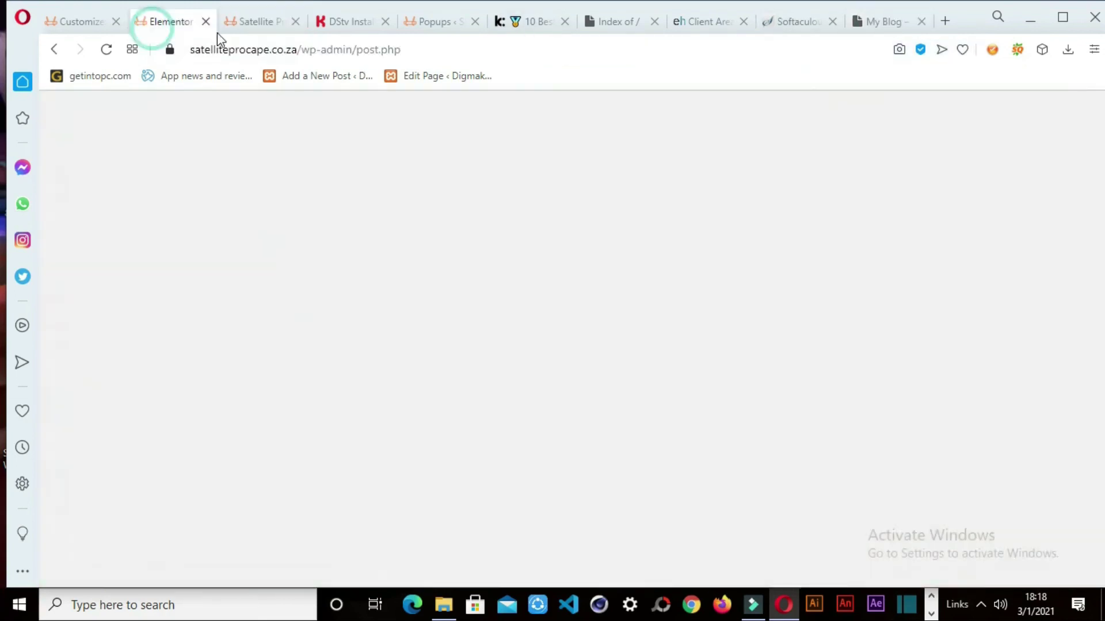
click(883, 23)
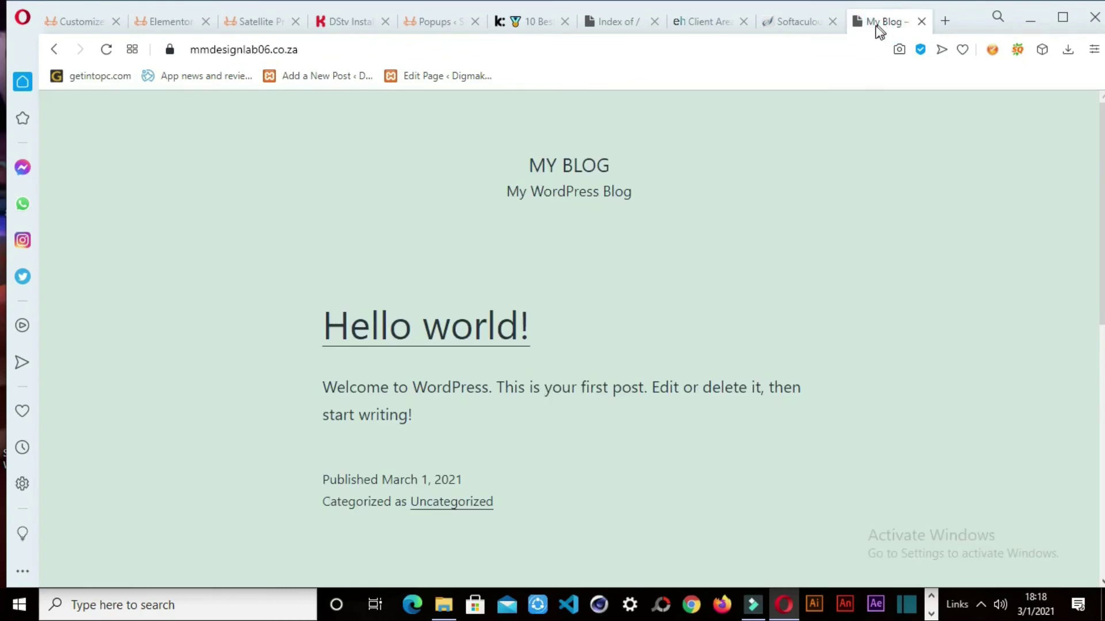